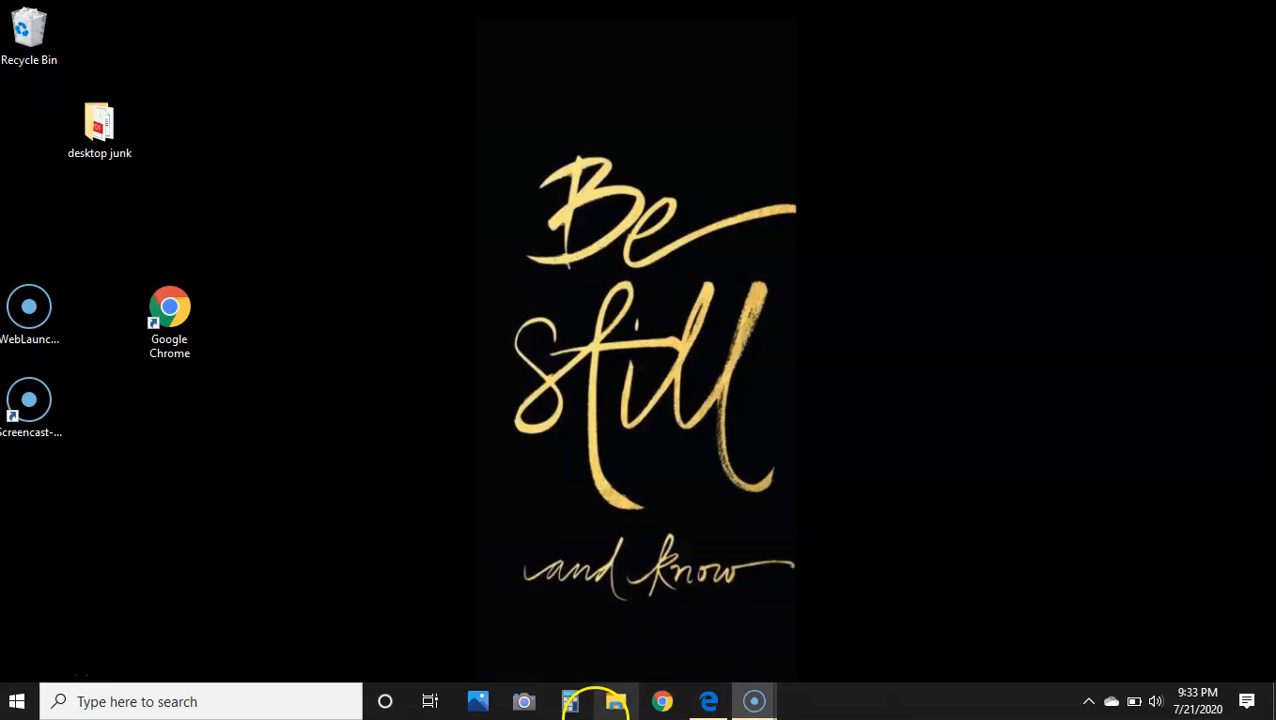
Open Google Chrome, switch to the teacher's school Google account, and open Google Classroom
left_click(662, 701)
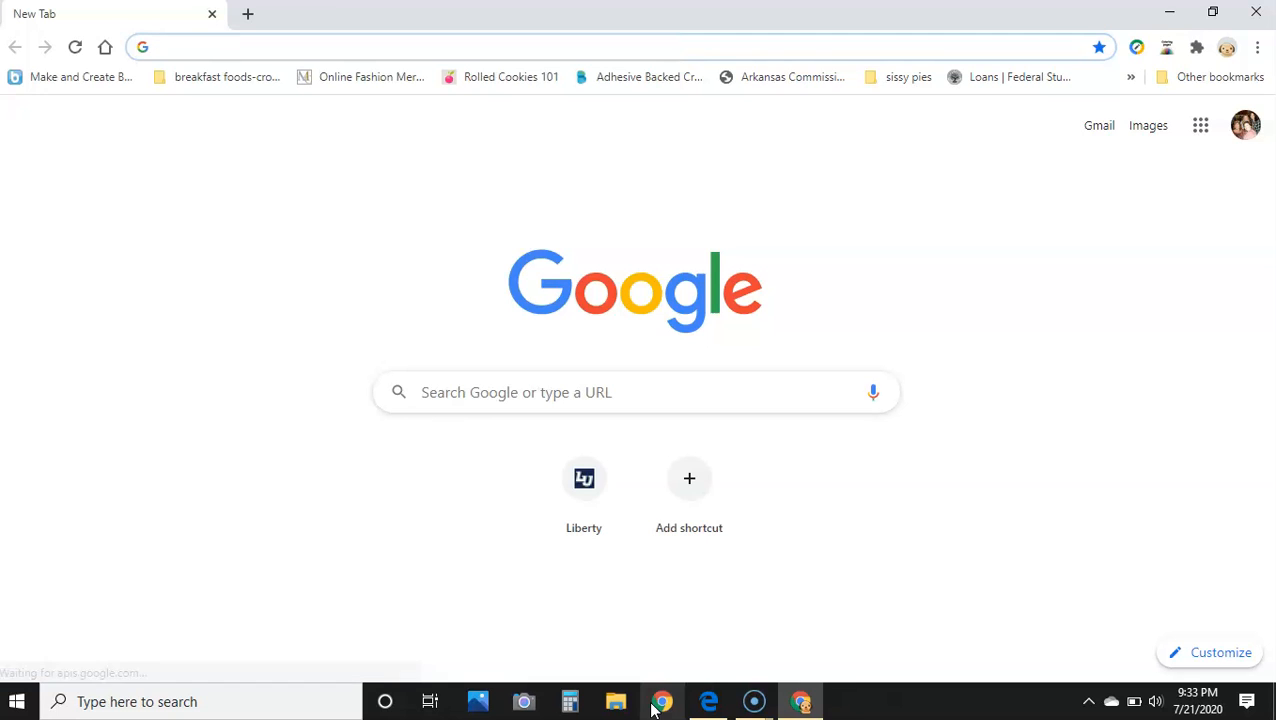
left_click(1244, 125)
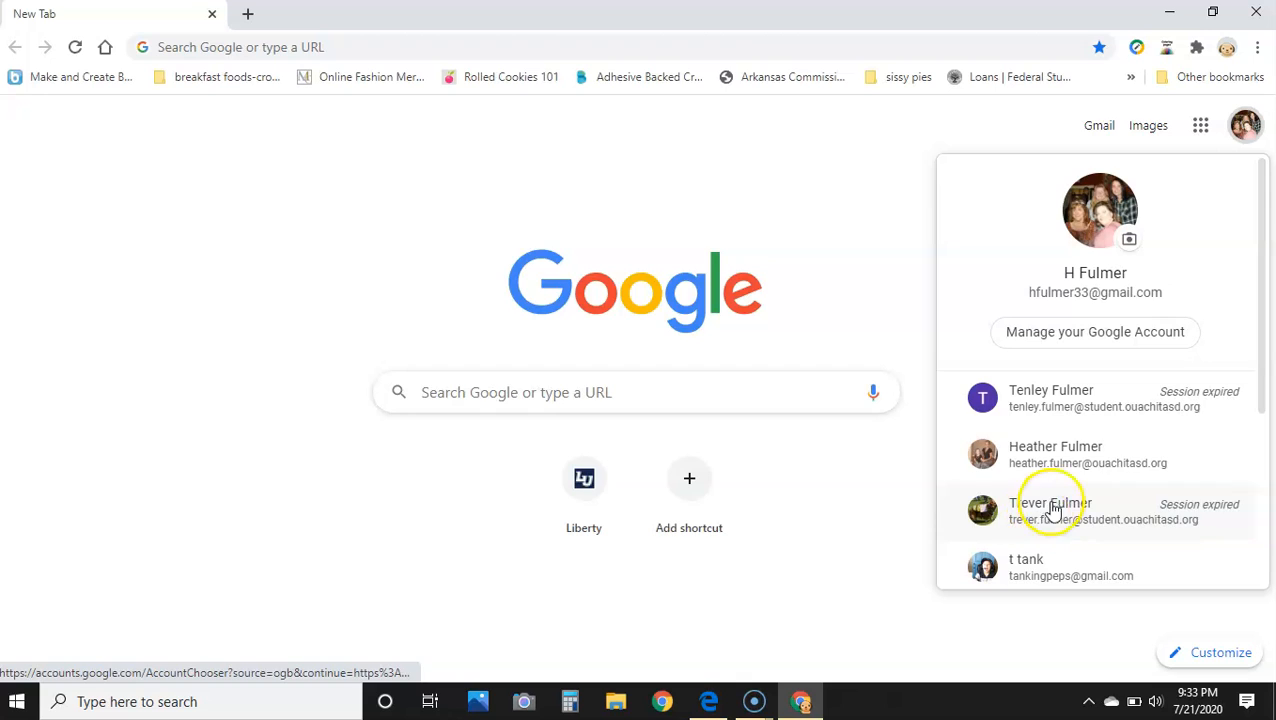
left_click(1063, 470)
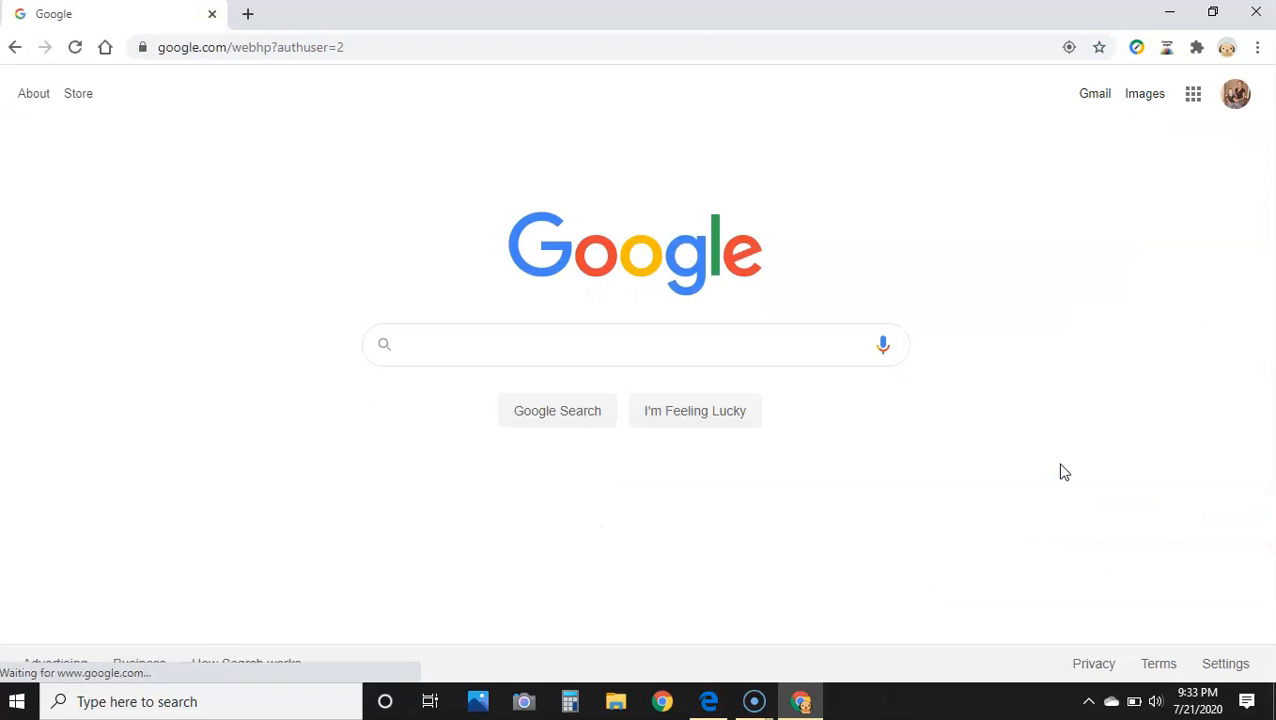
left_click(1192, 100)
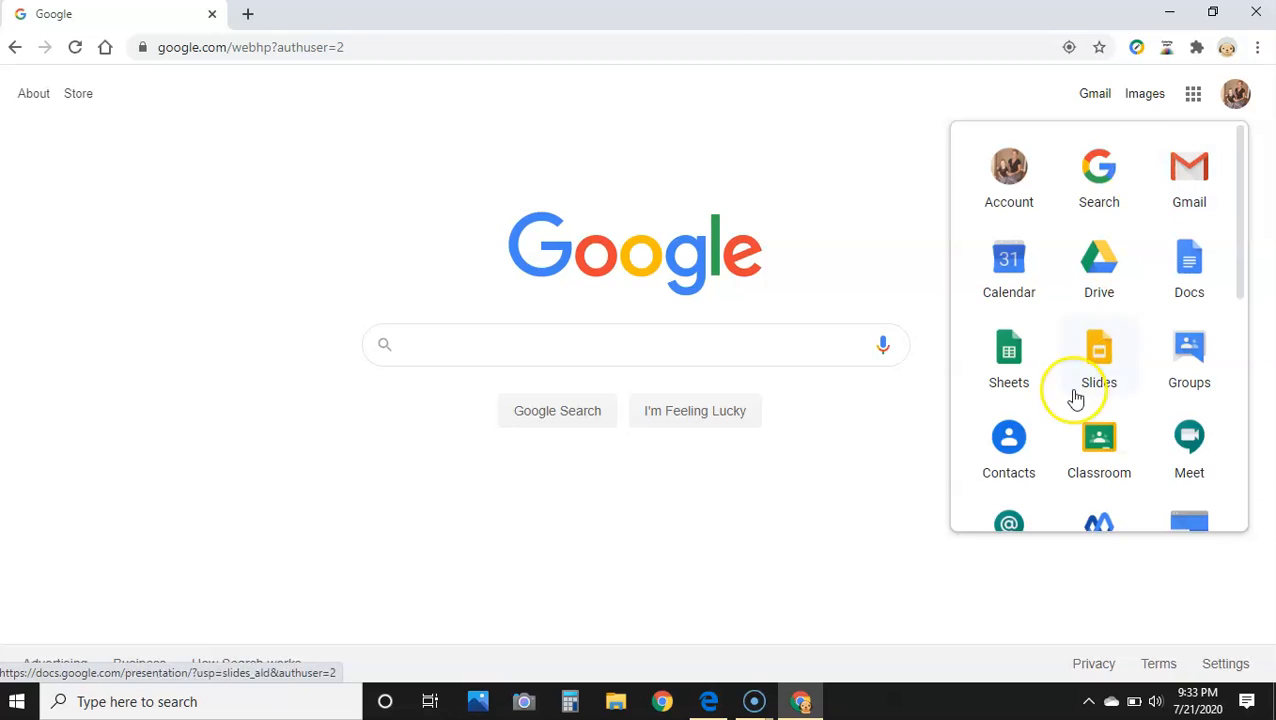
left_click(1099, 440)
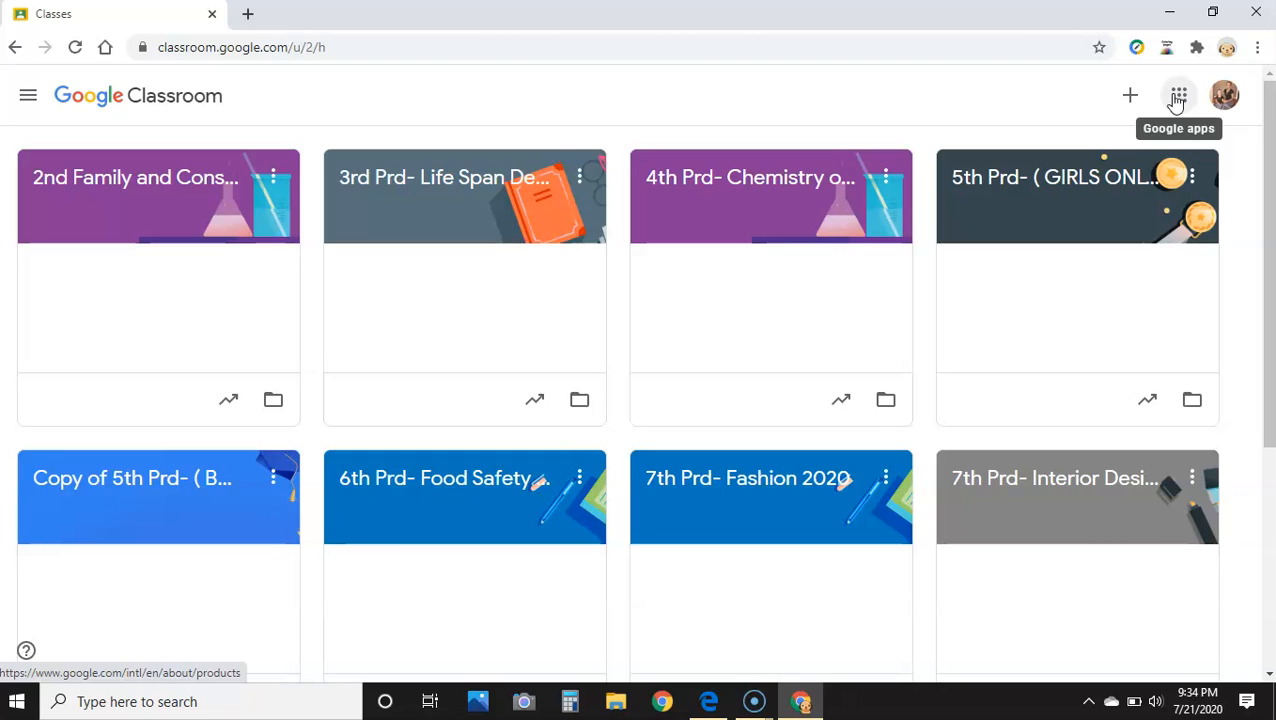
left_click(672, 130)
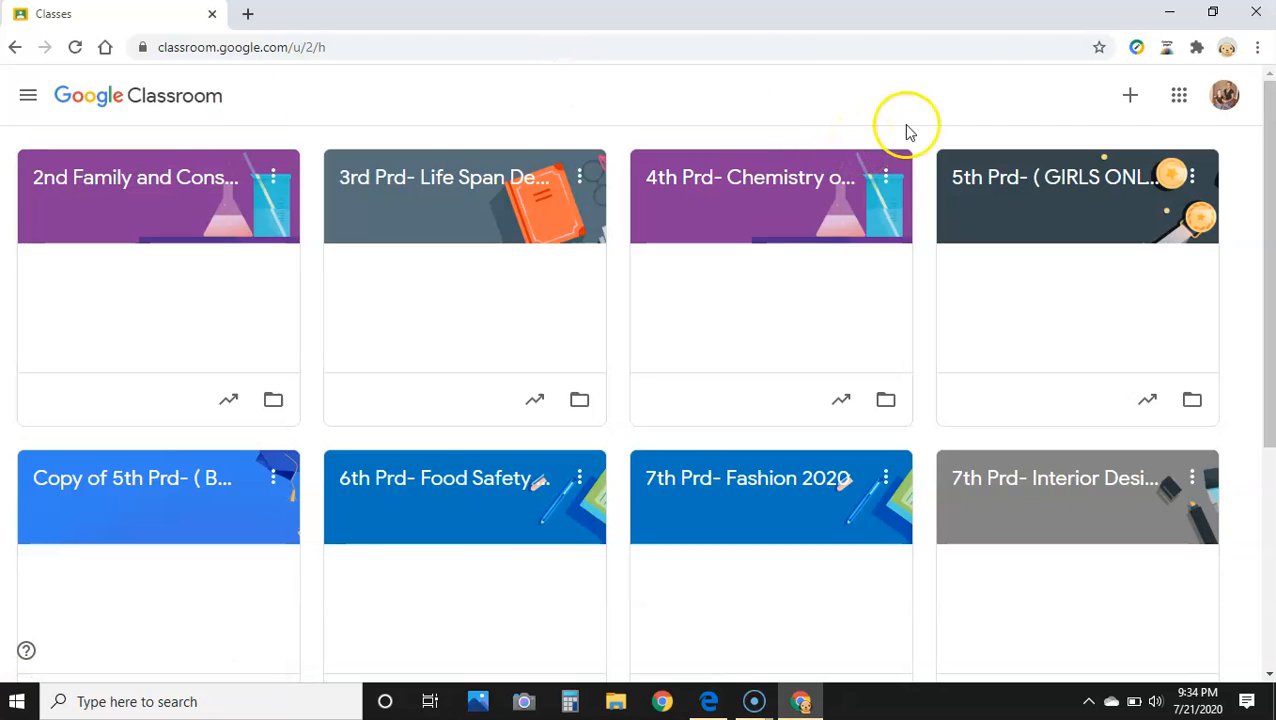
Create a class named "2020/2021 Prac class" with room 305
left_click(1131, 98)
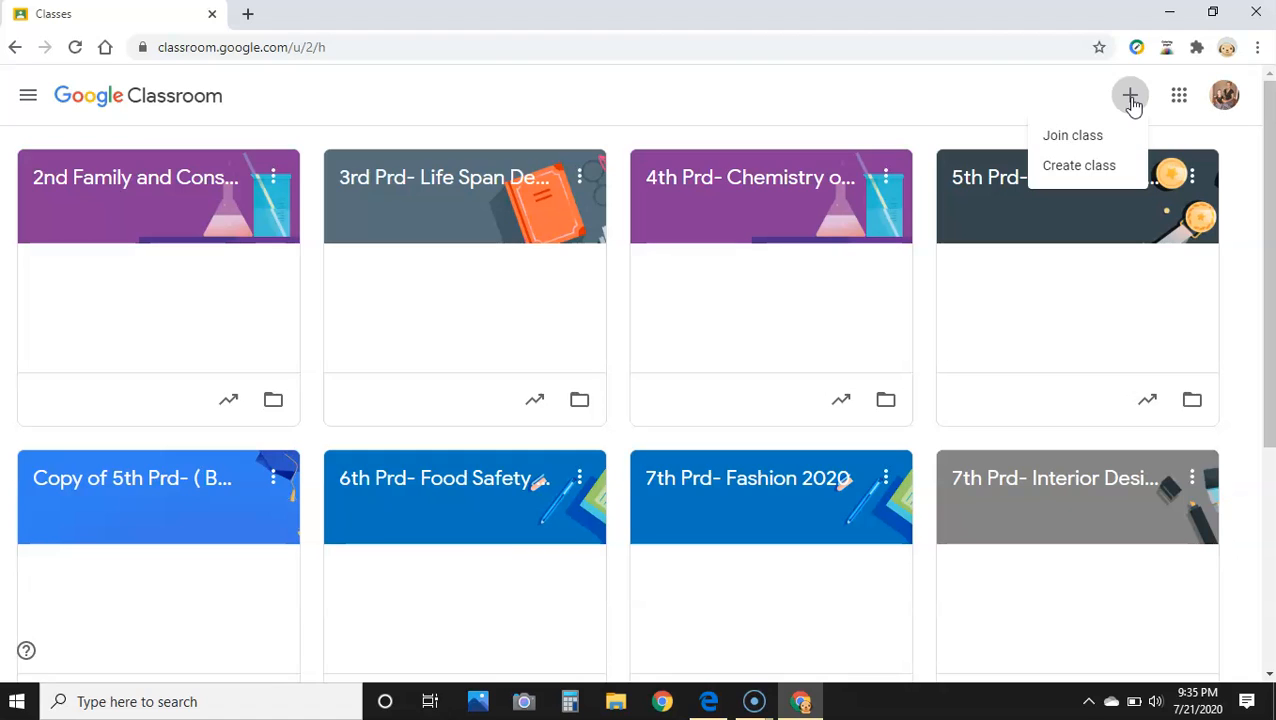
left_click(1088, 166)
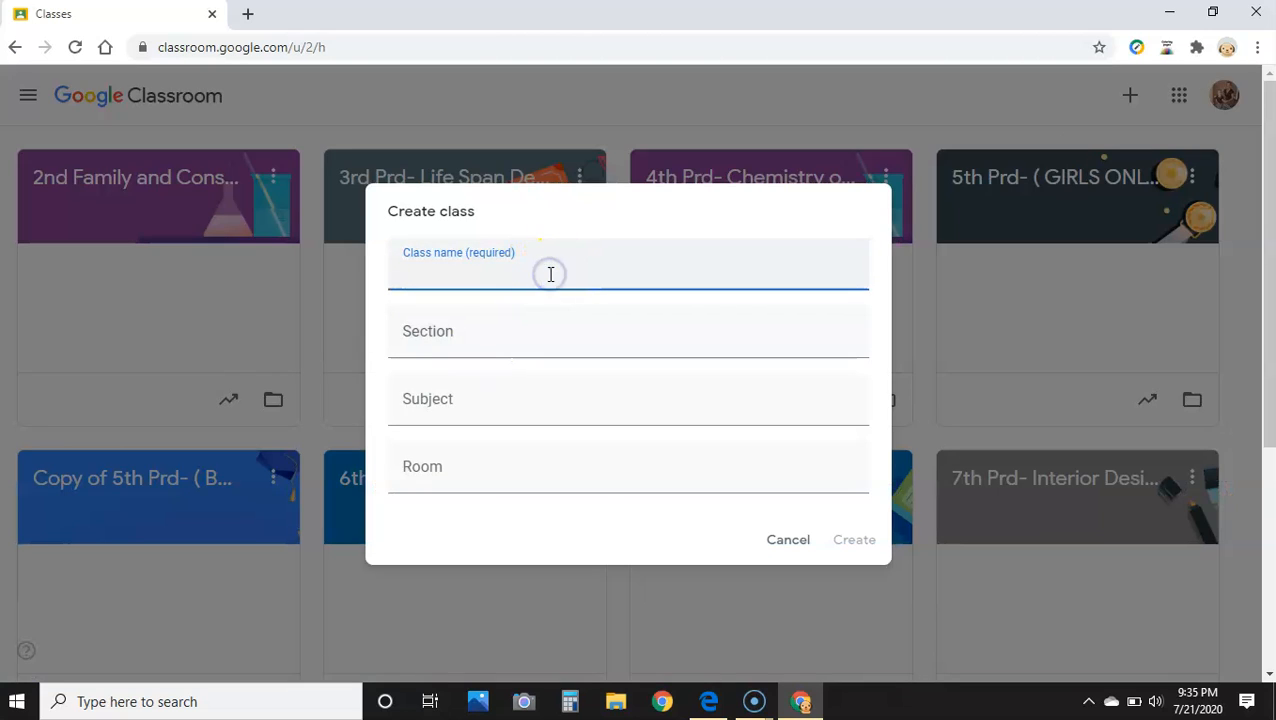
type("2020/2021")
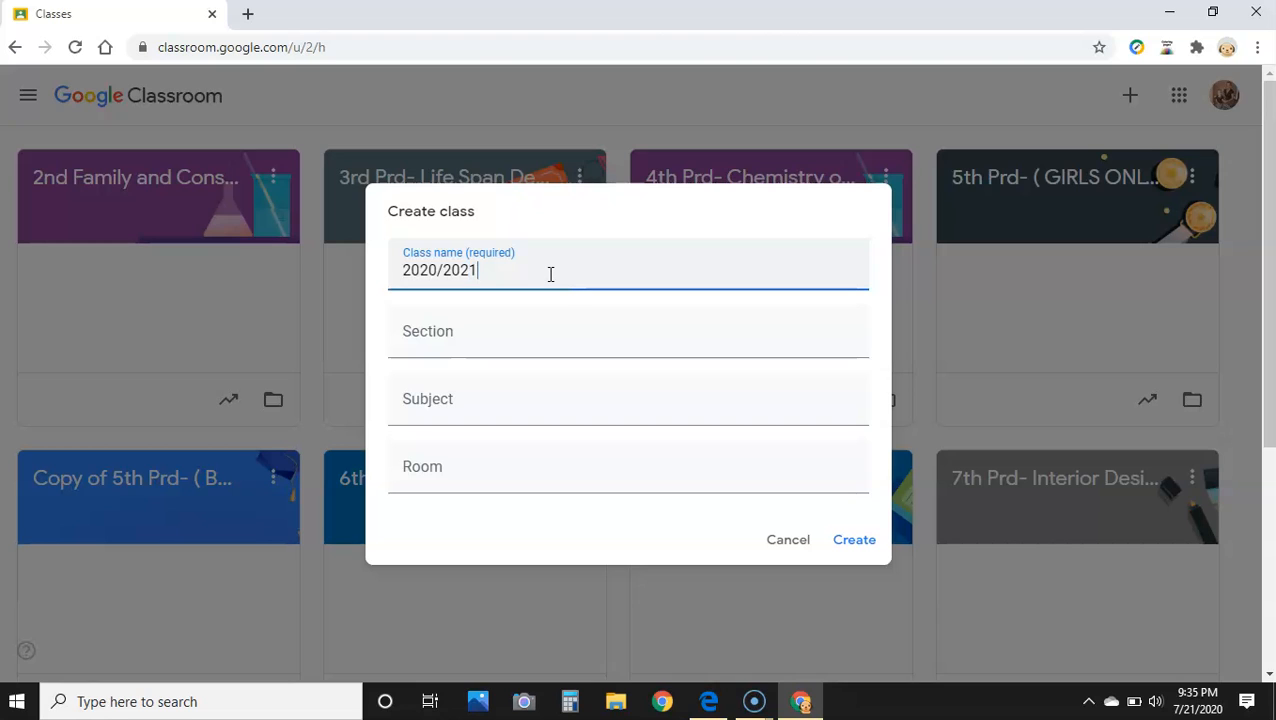
type(" Prac class")
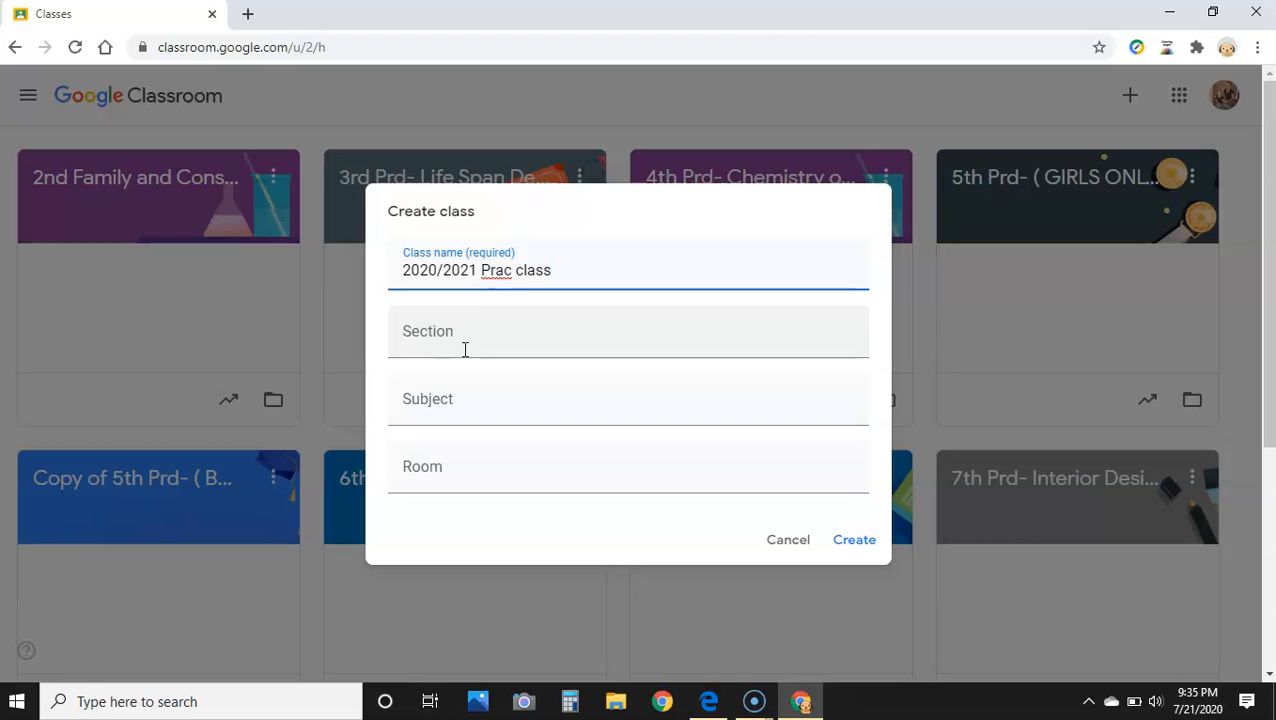
left_click(501, 490)
type("305")
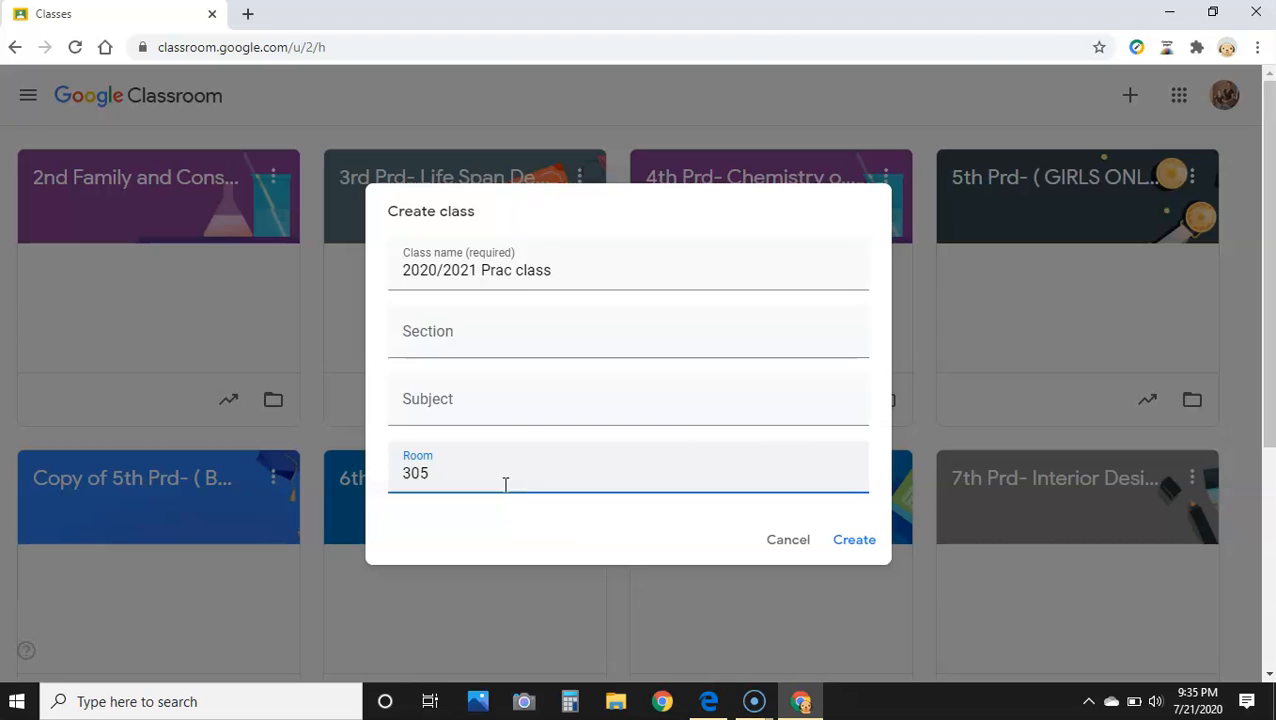
left_click(630, 450)
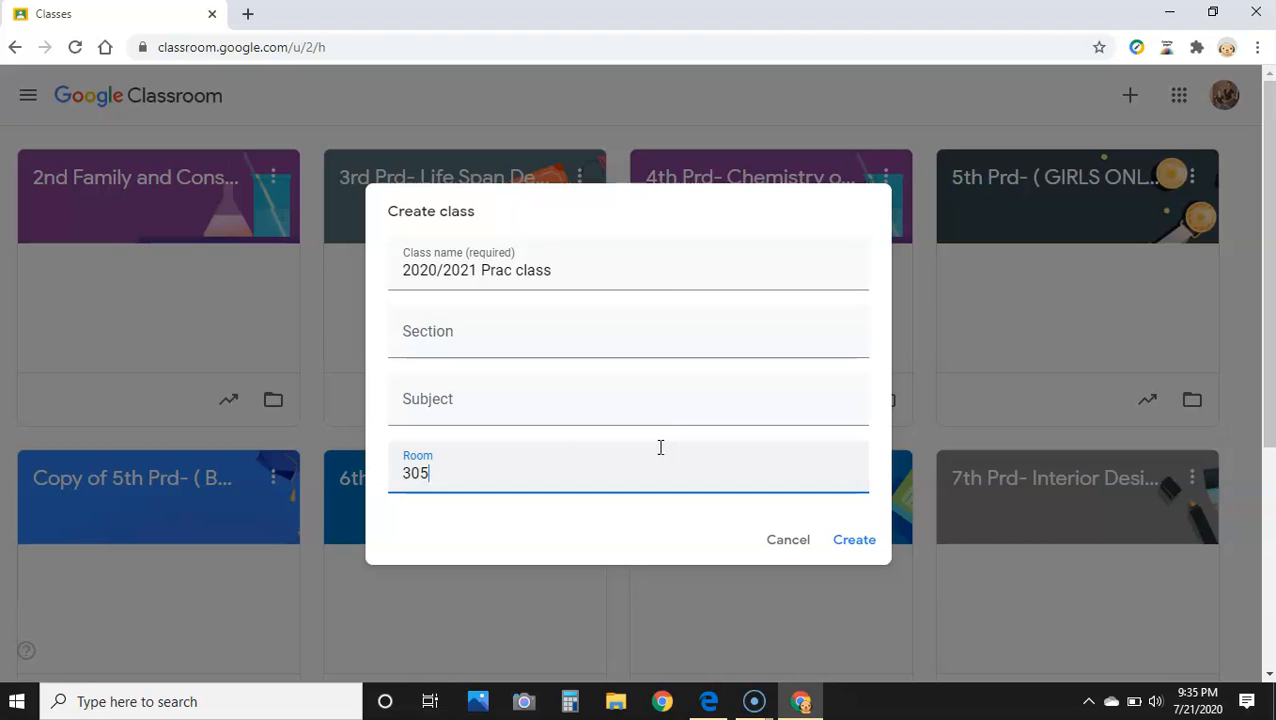
left_click(845, 539)
left_click(849, 541)
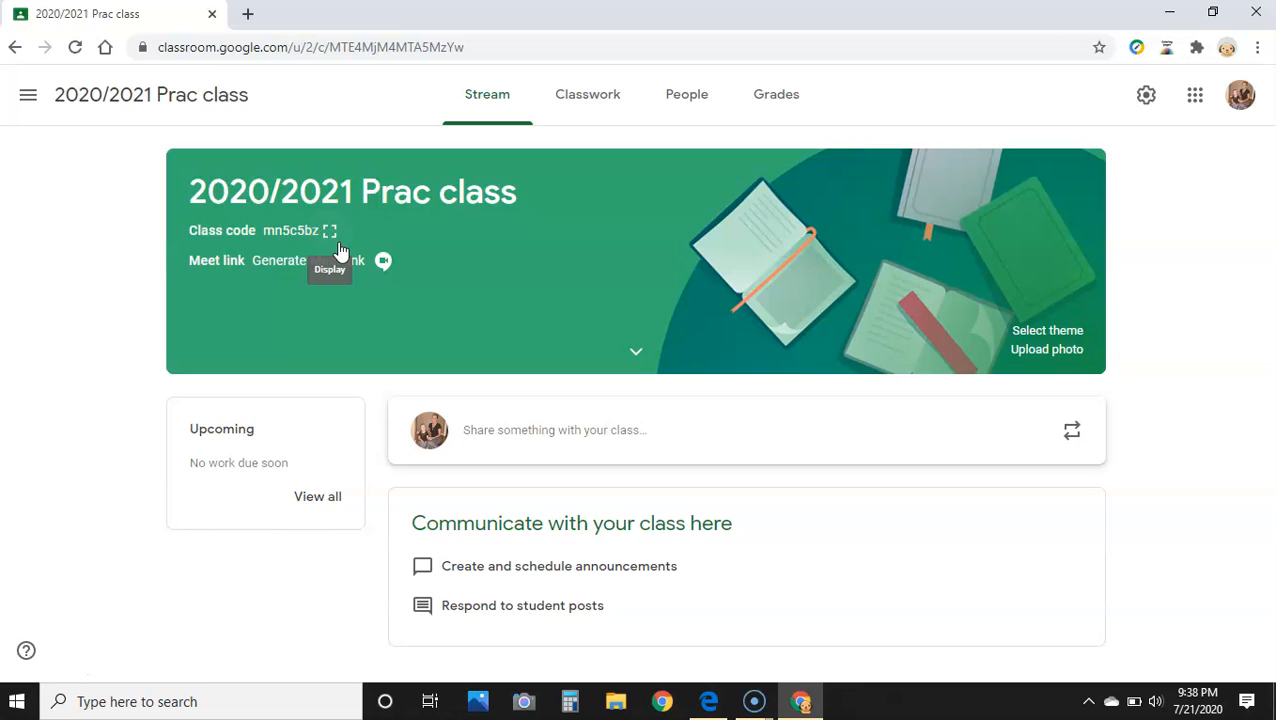
Display the class code enlarged at full screen, and return to the class stream
left_click(329, 231)
left_click(329, 233)
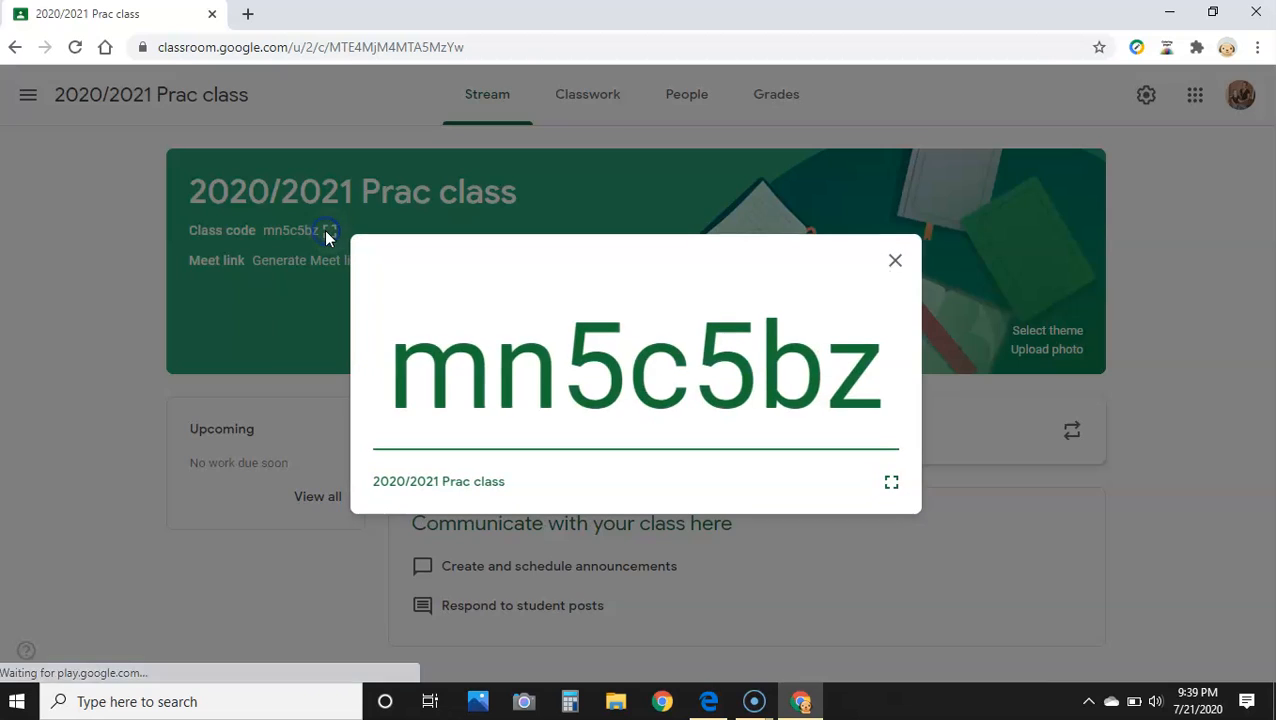
left_click(891, 489)
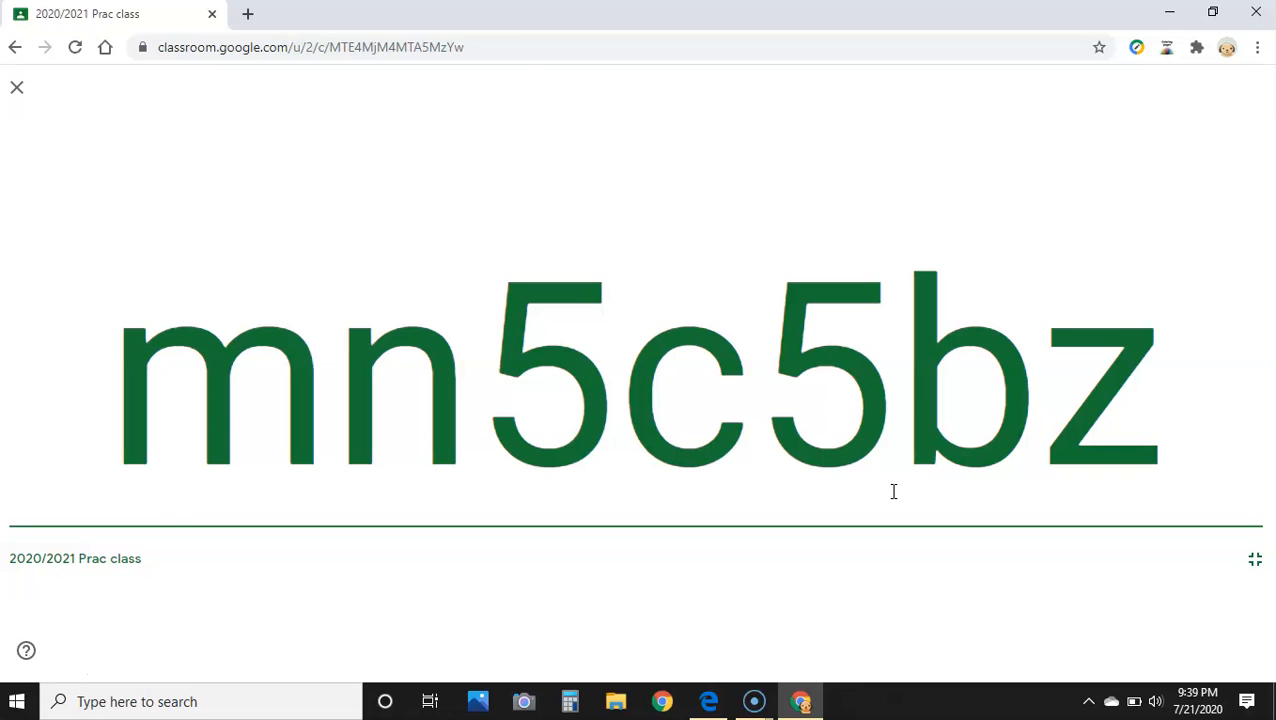
left_click(17, 88)
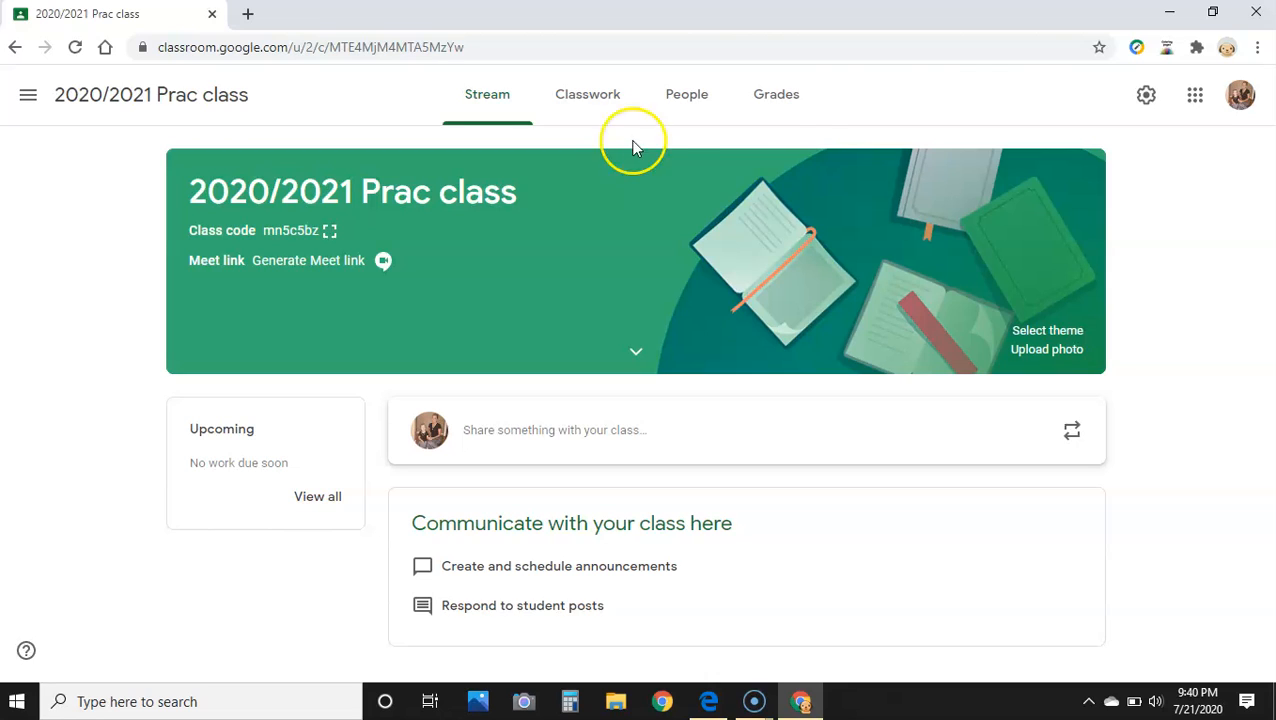
Look over the Class Details and General sections of the class settings, and leave without editing
left_click(1145, 96)
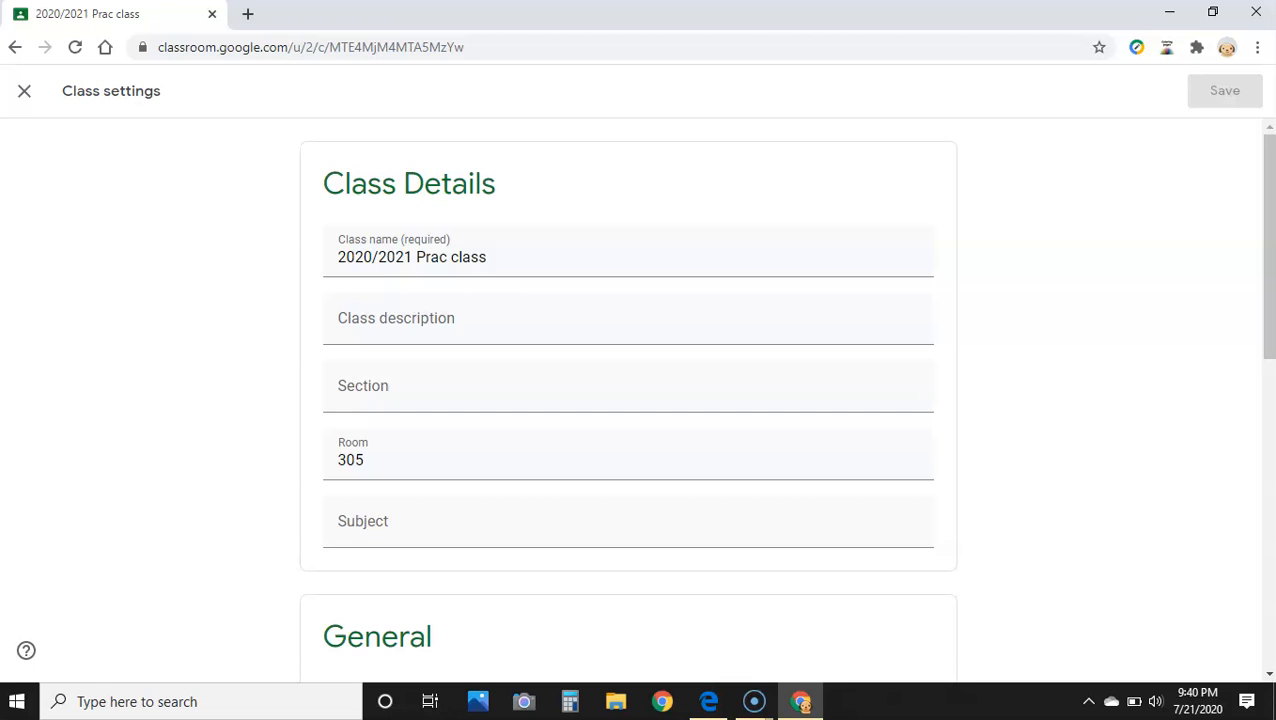
left_click_drag(1268, 338, 1267, 507)
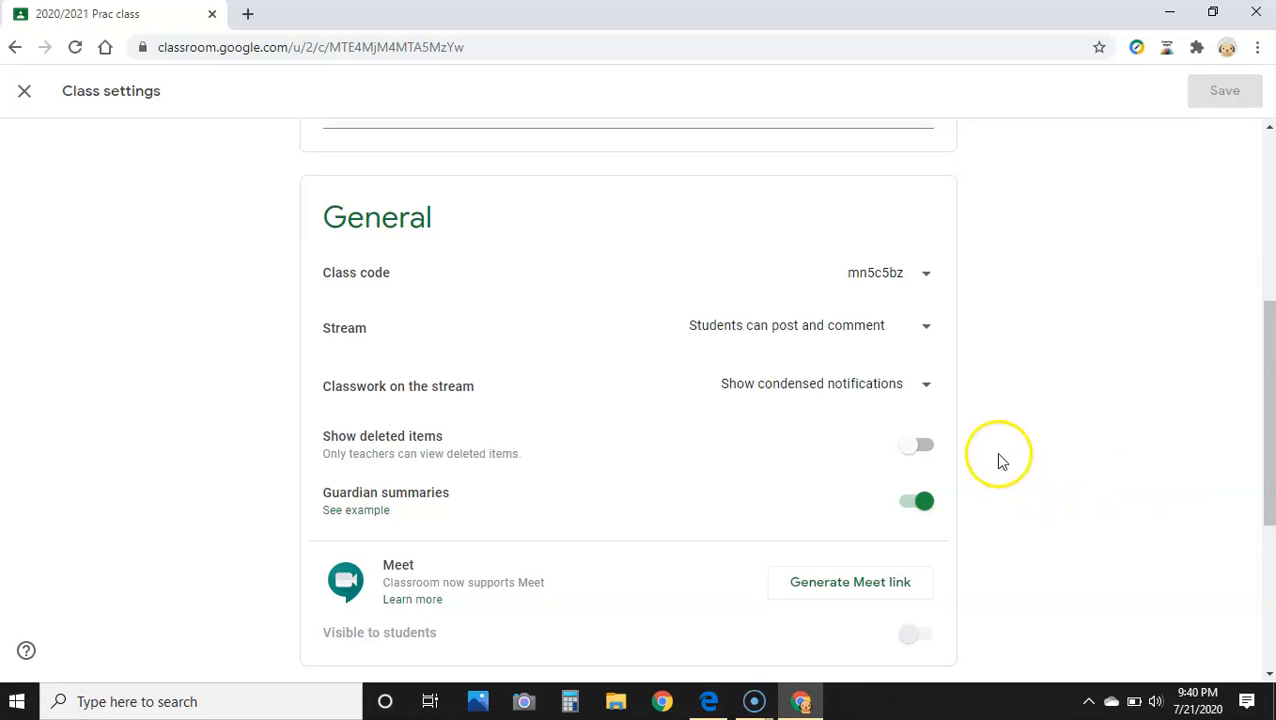
left_click_drag(1272, 332, 1270, 140)
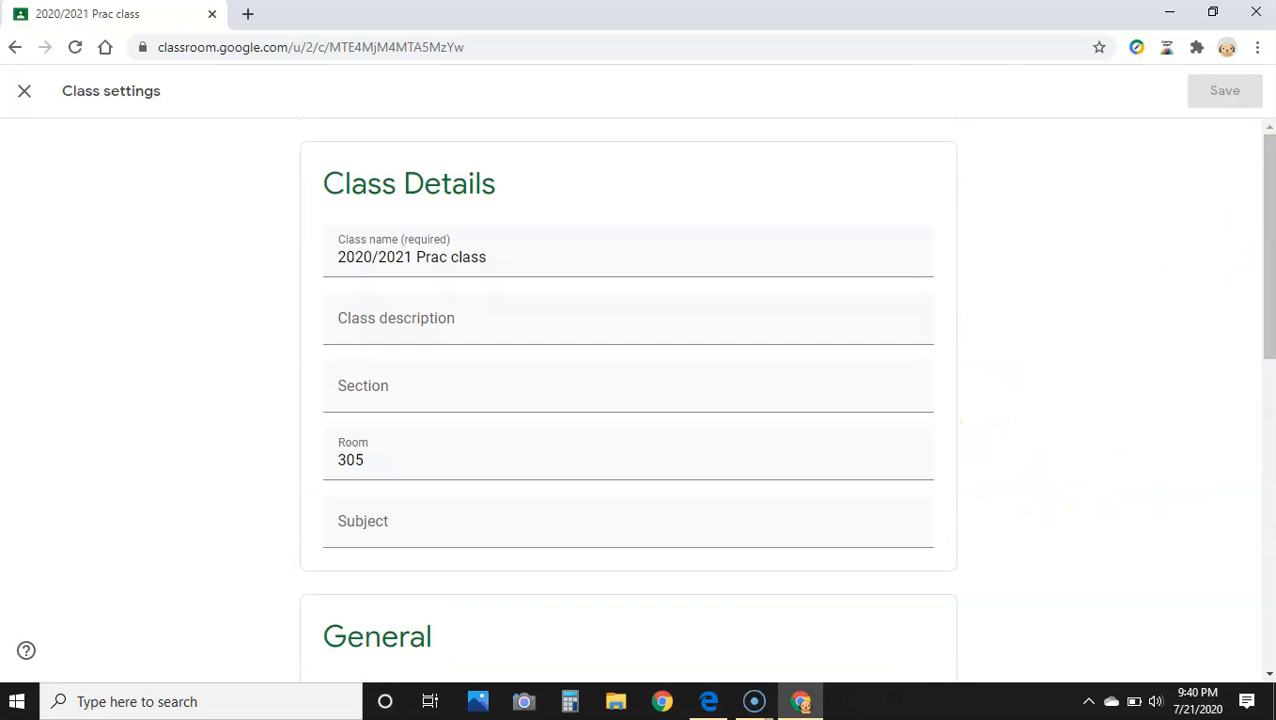
left_click(24, 90)
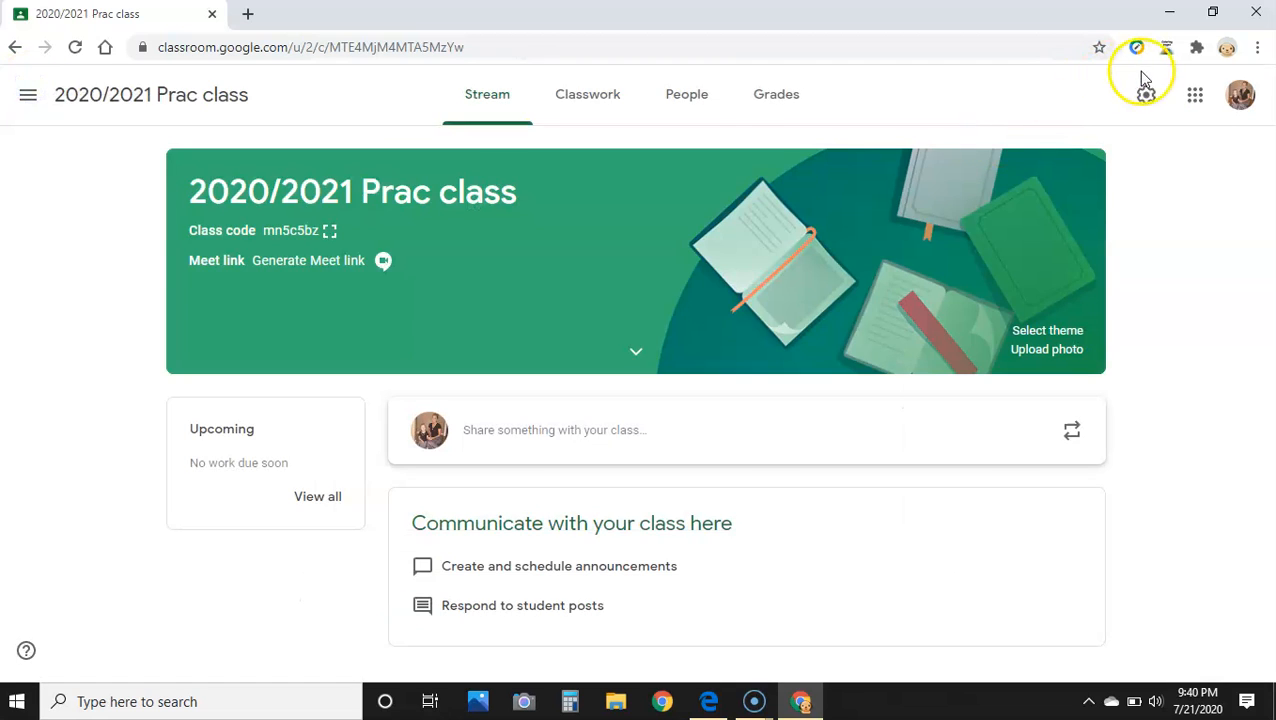
In the class settings, check the class code options and set Stream to "Only teachers can post or comment"
left_click(1146, 100)
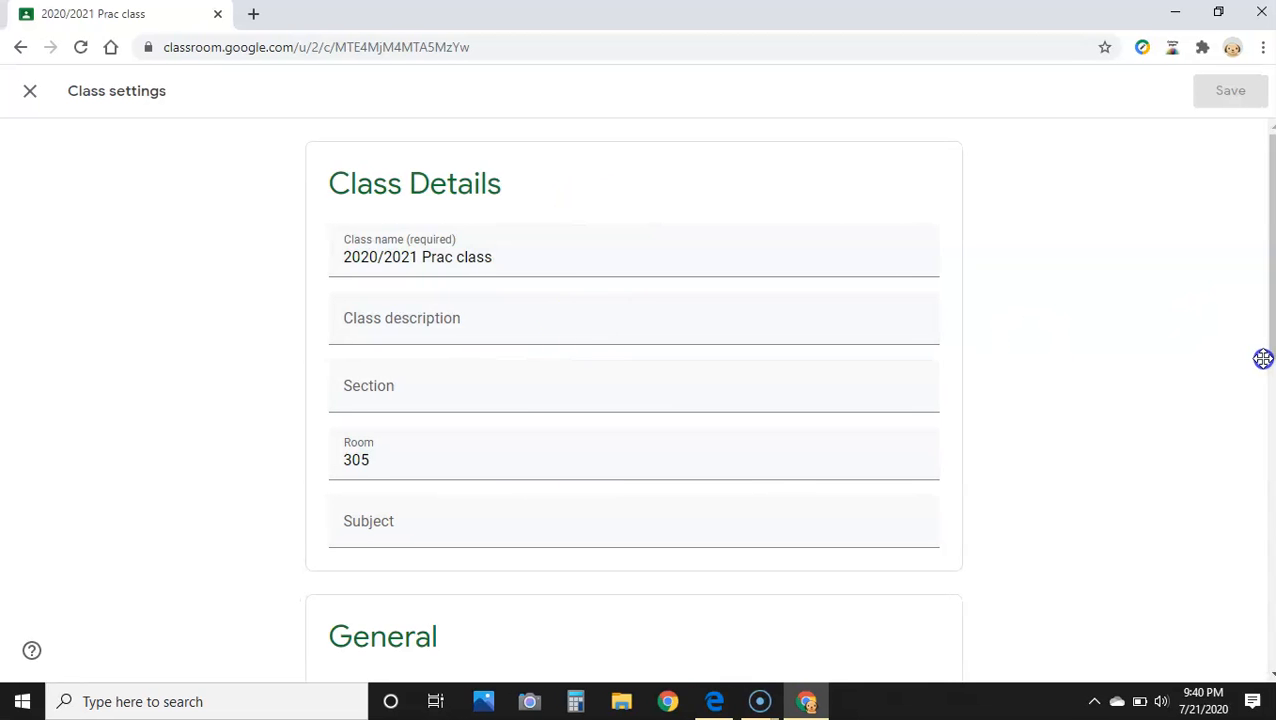
left_click_drag(1269, 338, 1260, 503)
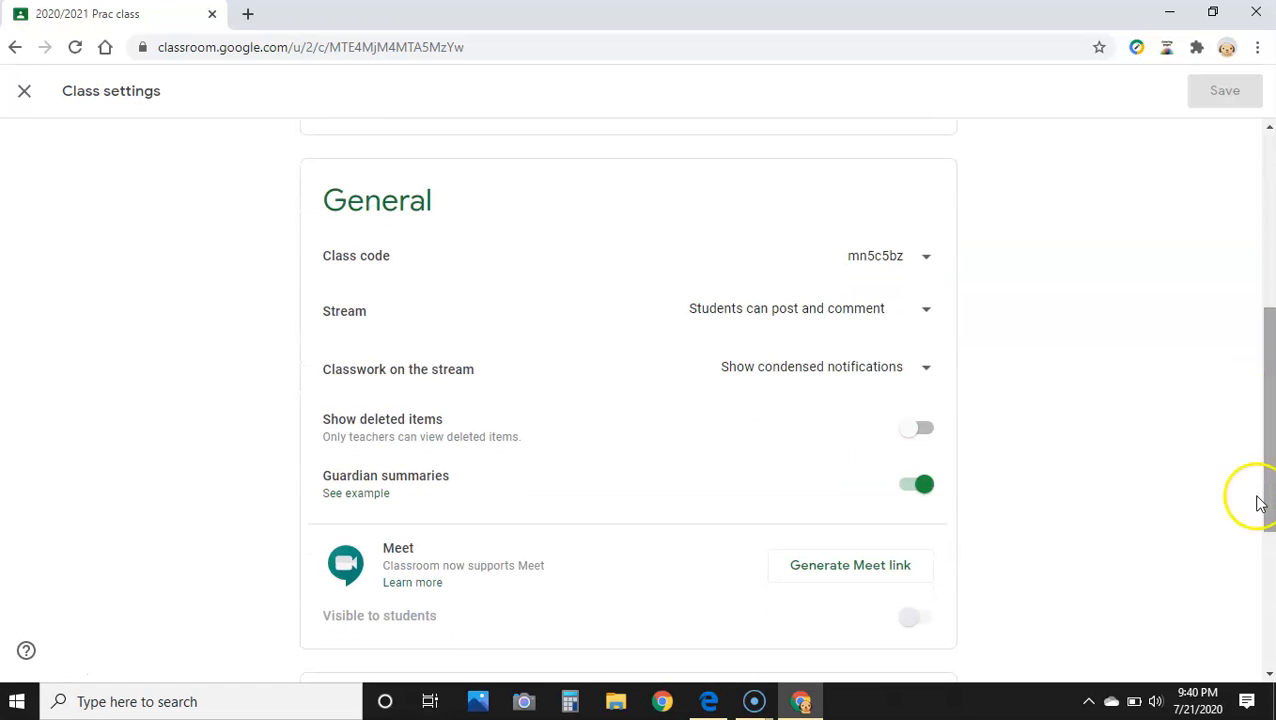
left_click(930, 260)
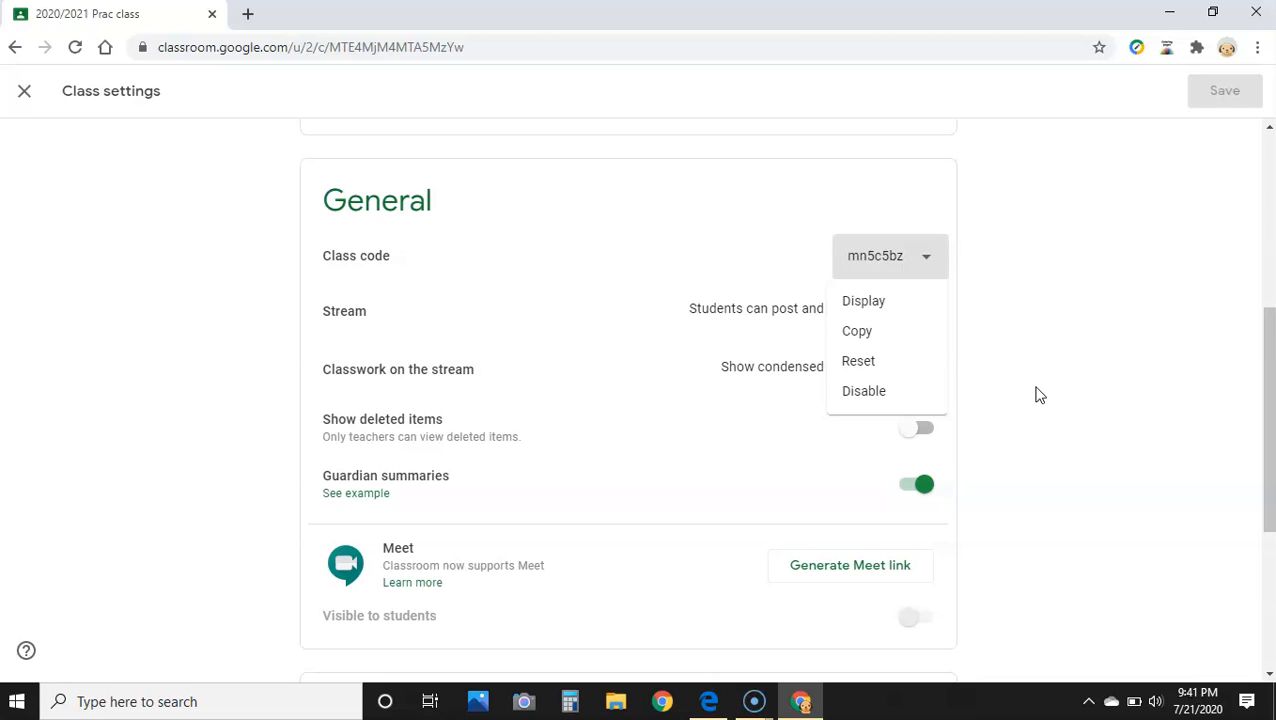
left_click(1085, 380)
left_click(925, 310)
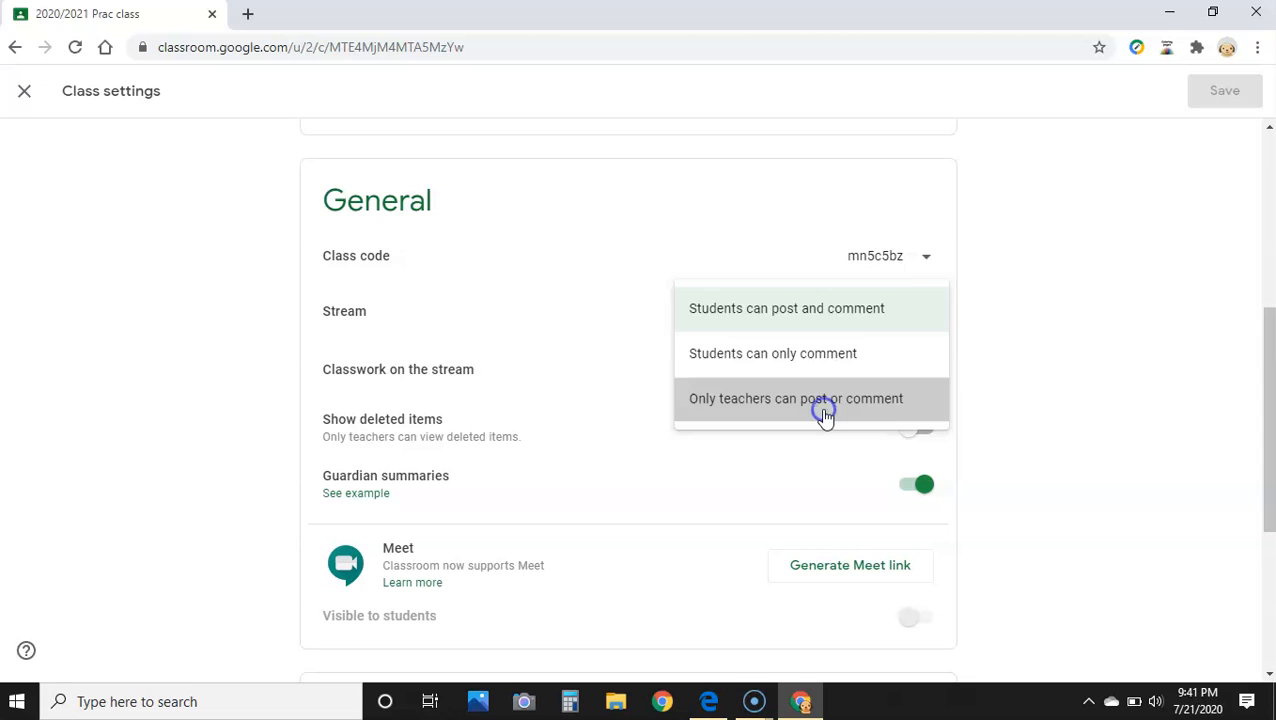
left_click(821, 406)
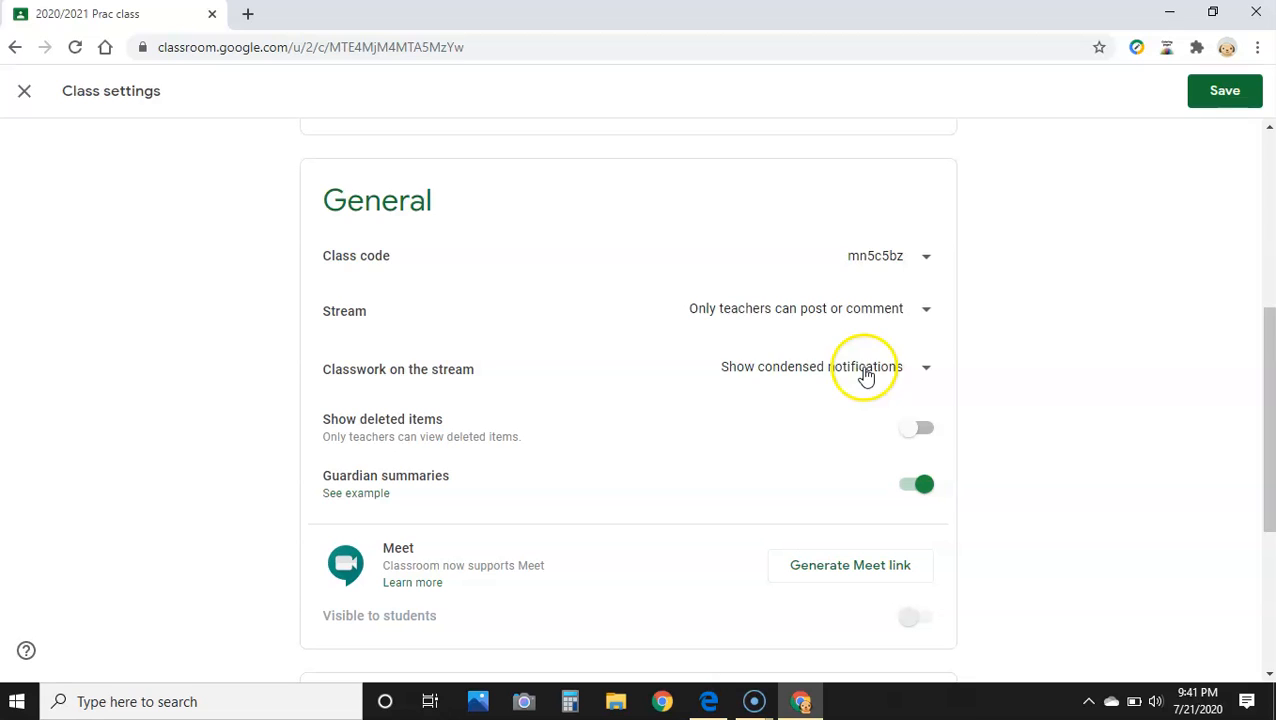
Set Classwork on the stream to "Hide notifications" and open the guardian summaries example
left_click(866, 376)
left_click(800, 415)
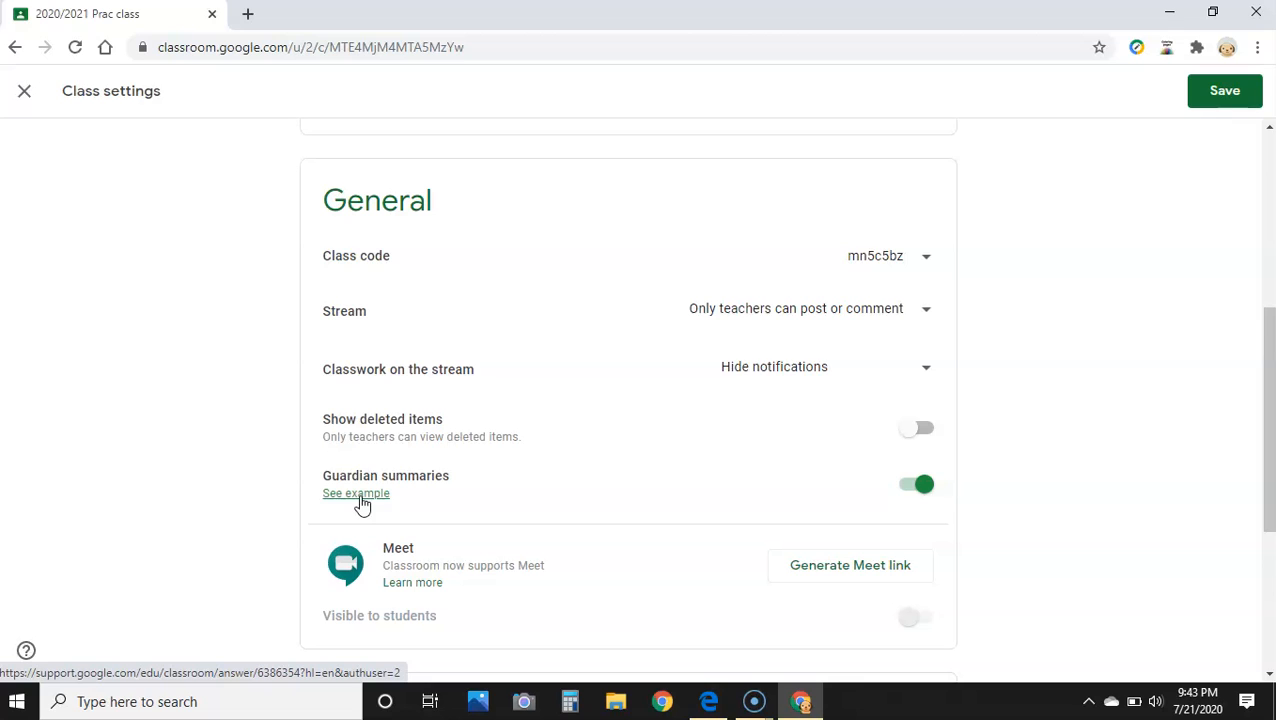
left_click(358, 494)
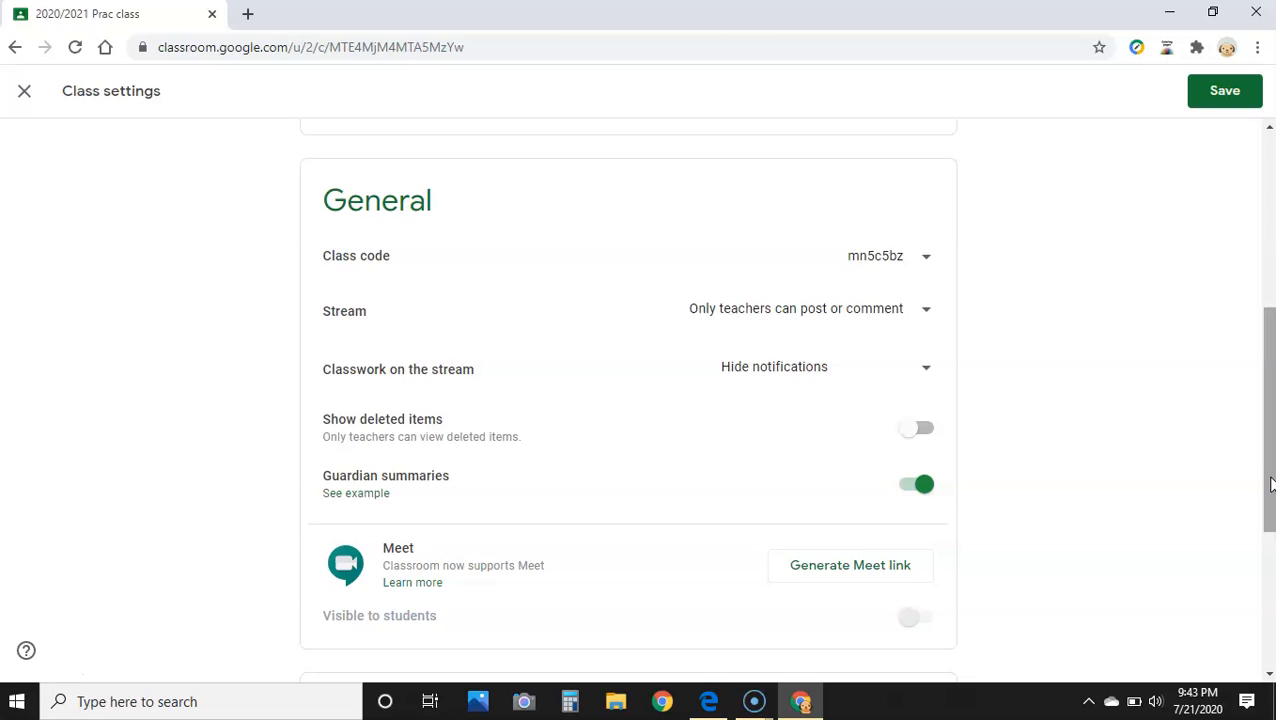
Try Total points as the overall grade calculation and switch it back to No overall grade
left_click_drag(1271, 485, 1254, 672)
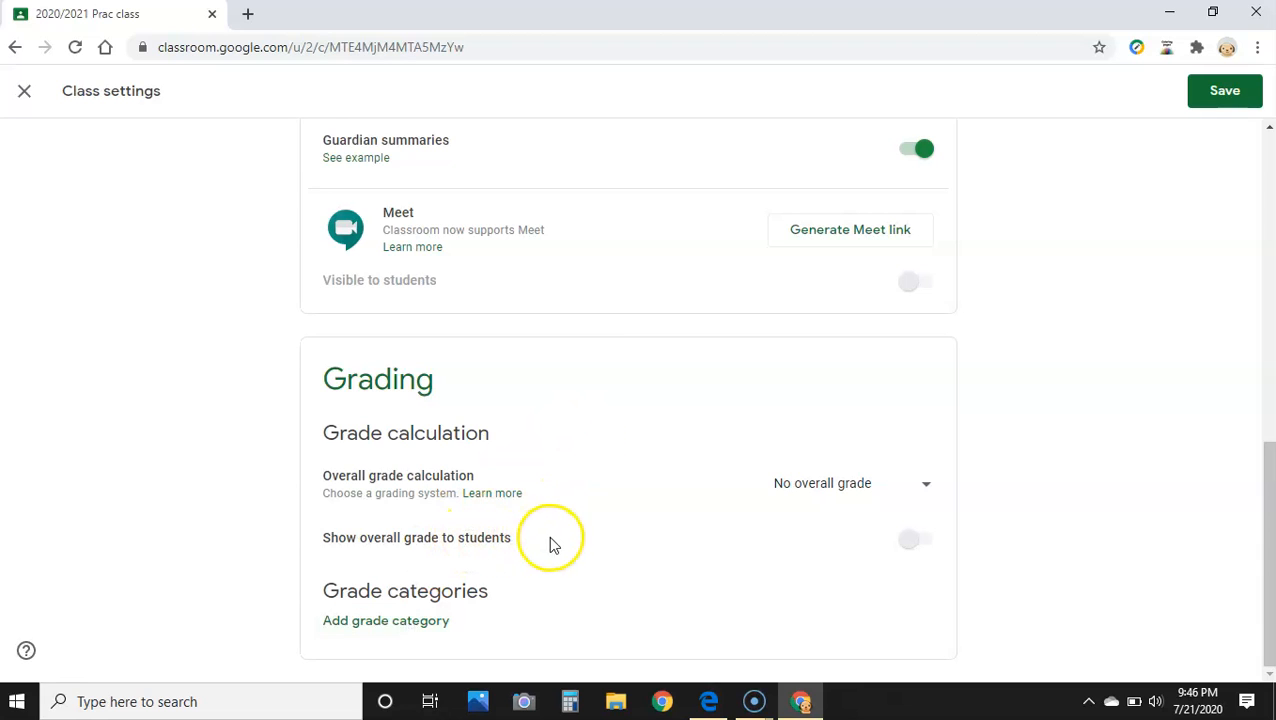
left_click(852, 487)
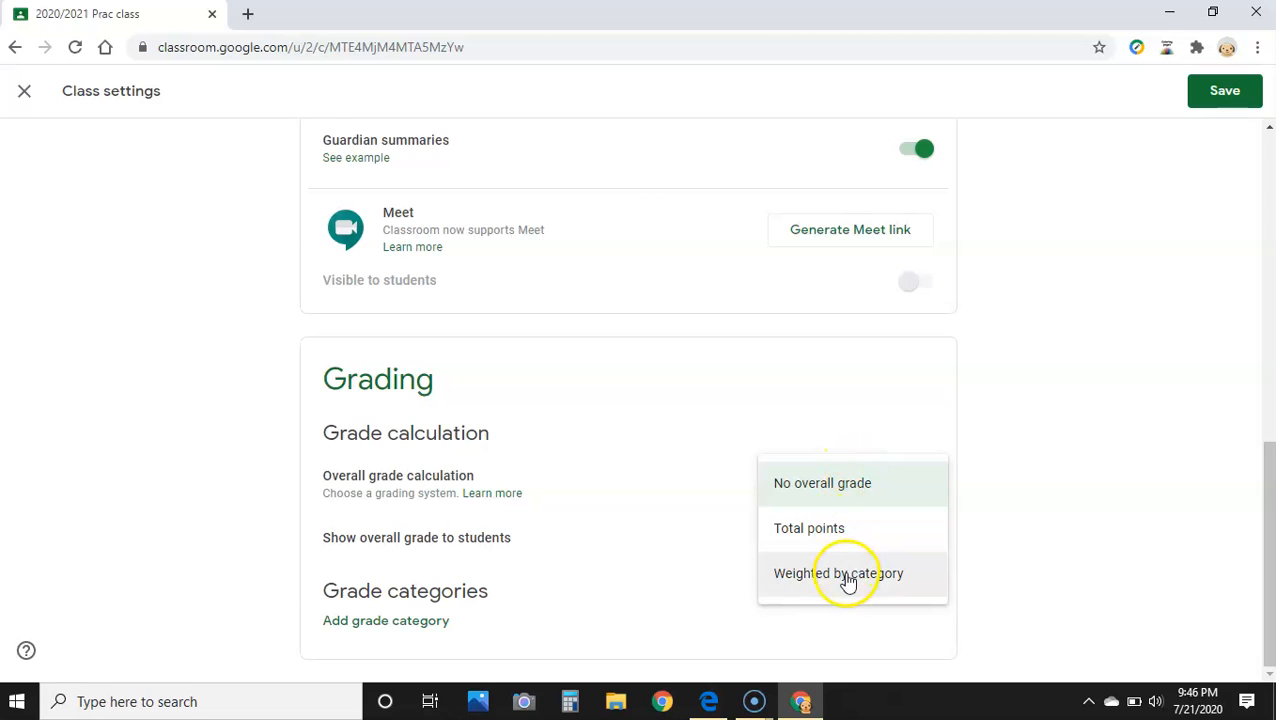
left_click(864, 543)
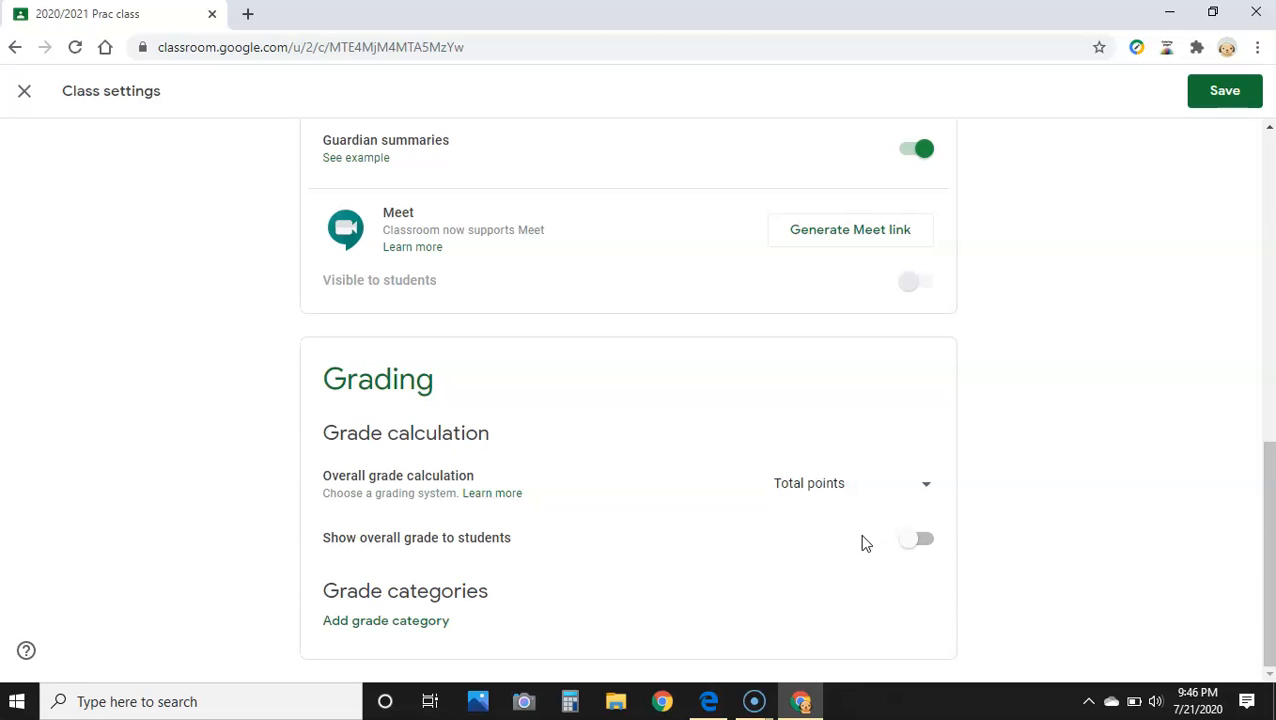
left_click(834, 488)
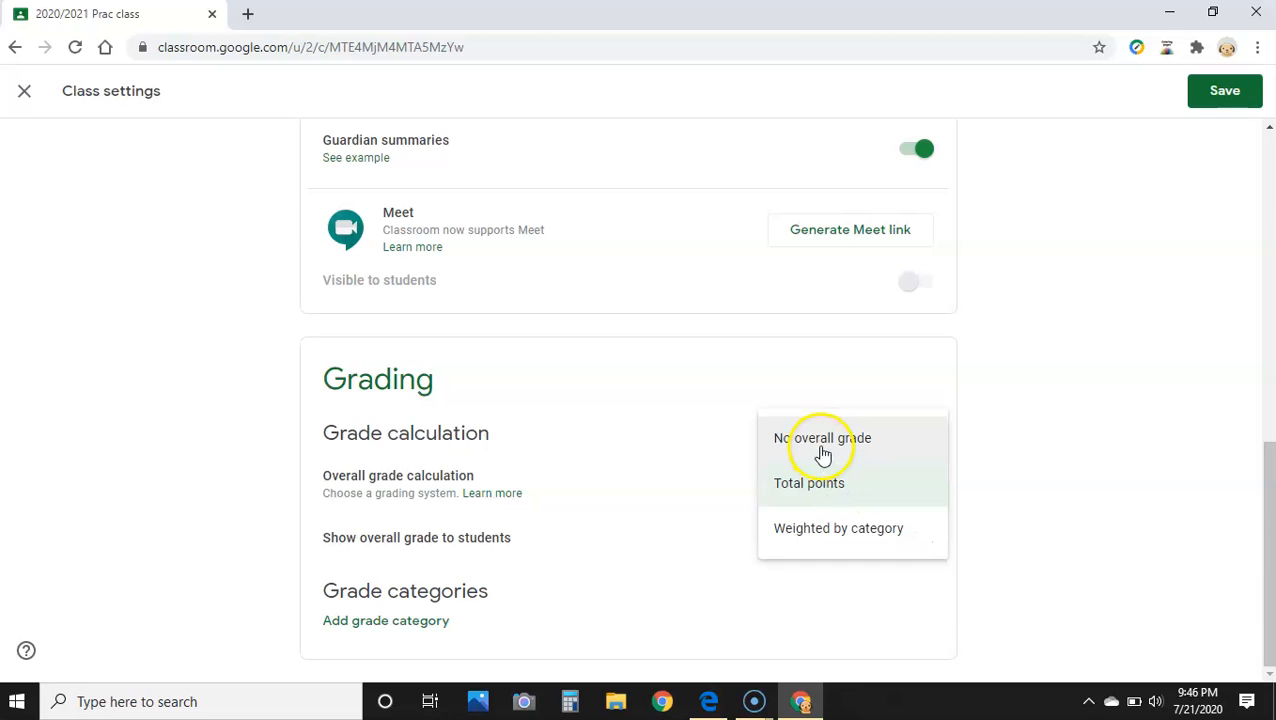
left_click(821, 440)
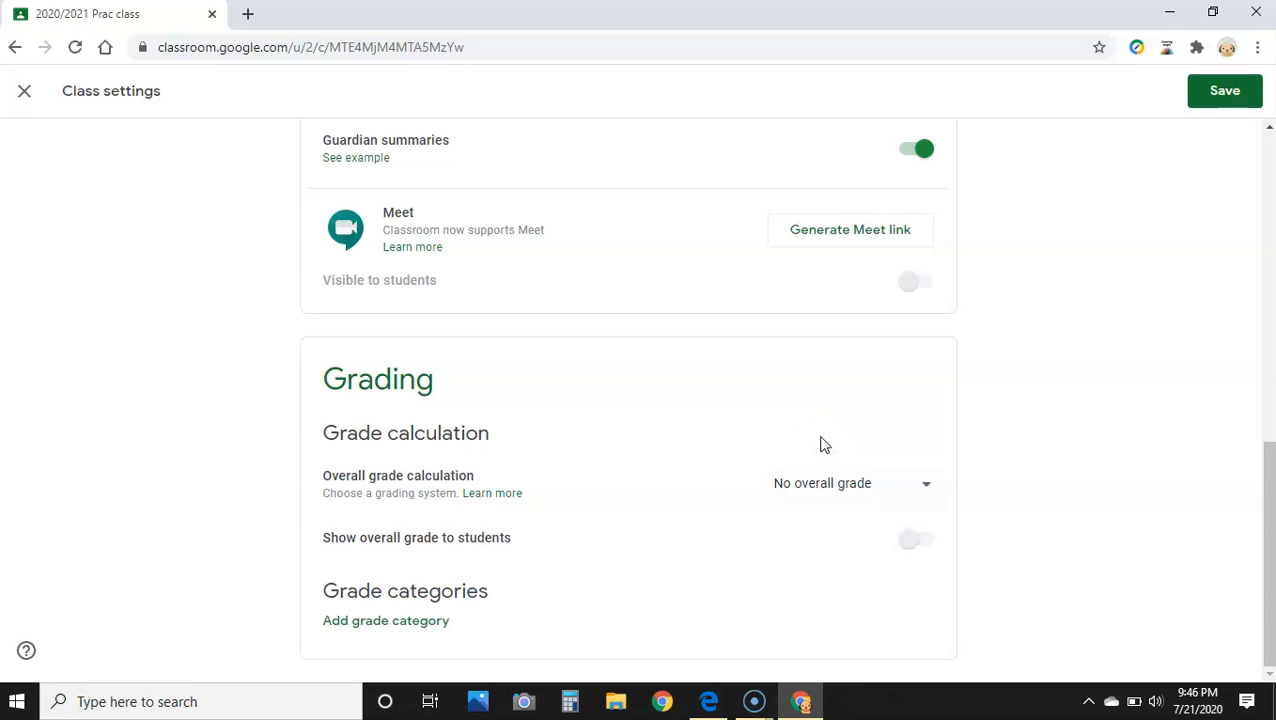
Save the class settings and open the class's Classwork page
left_click(1238, 94)
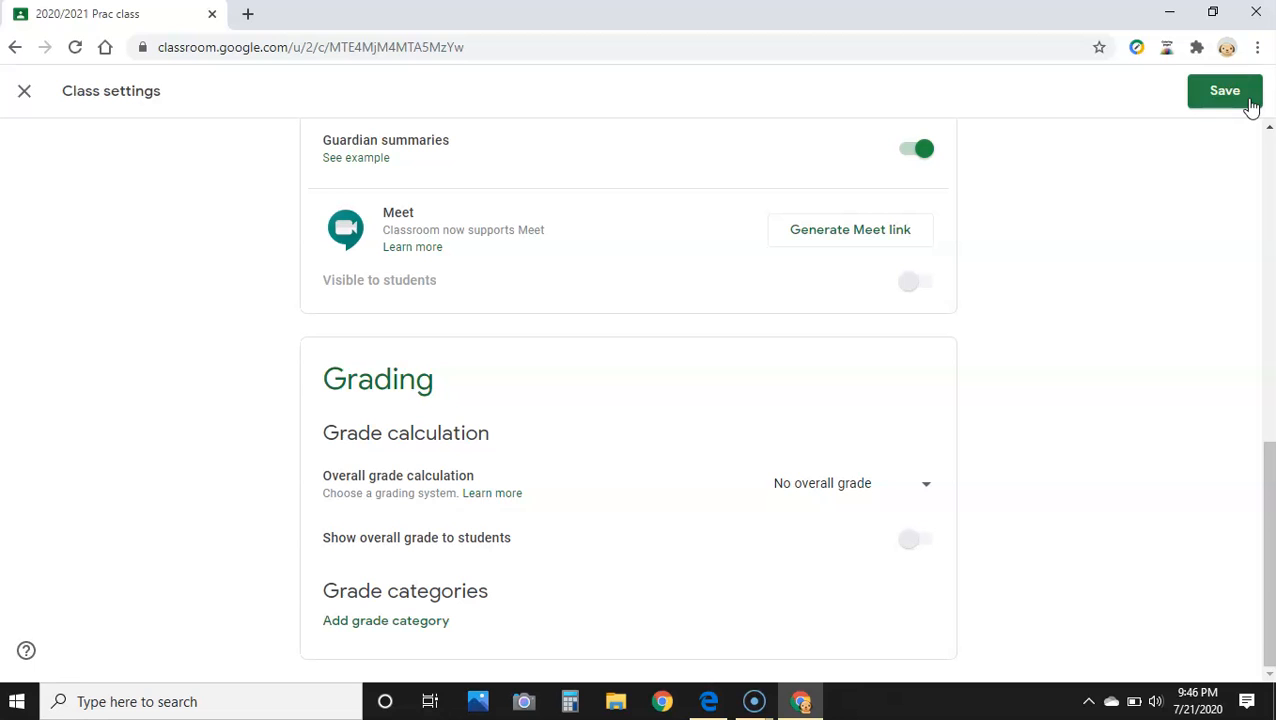
left_click(1249, 101)
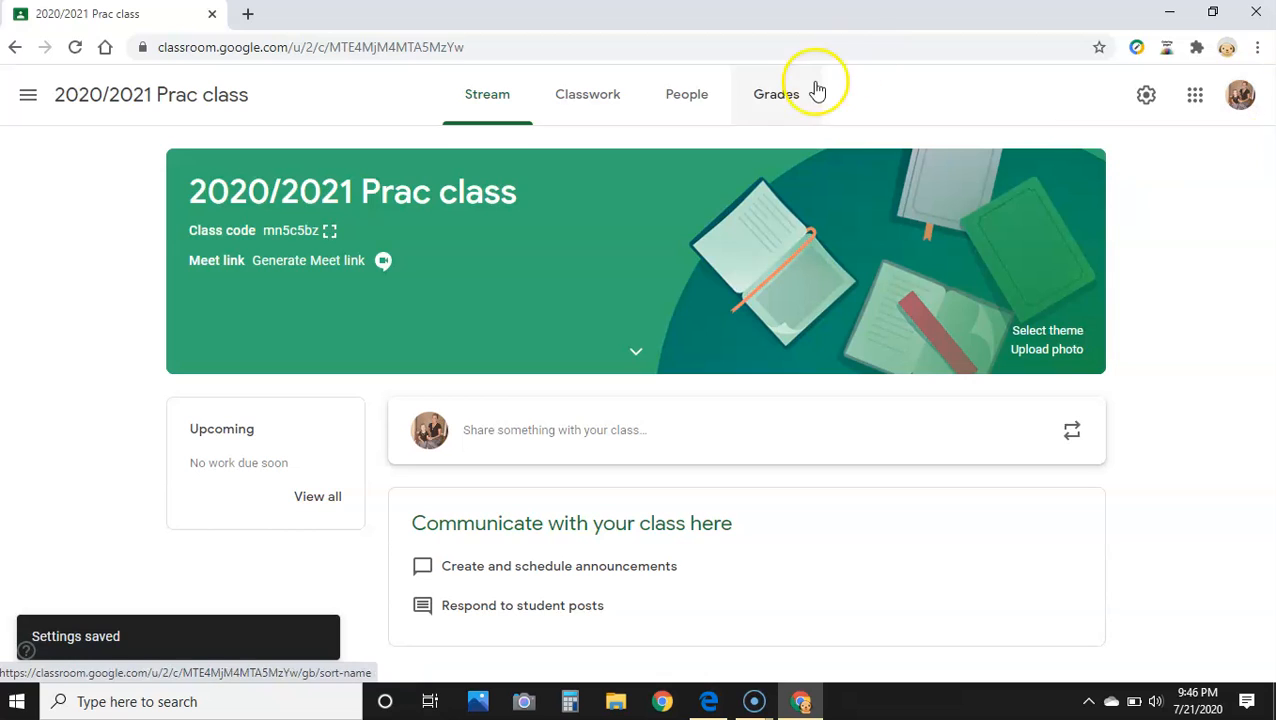
left_click(603, 116)
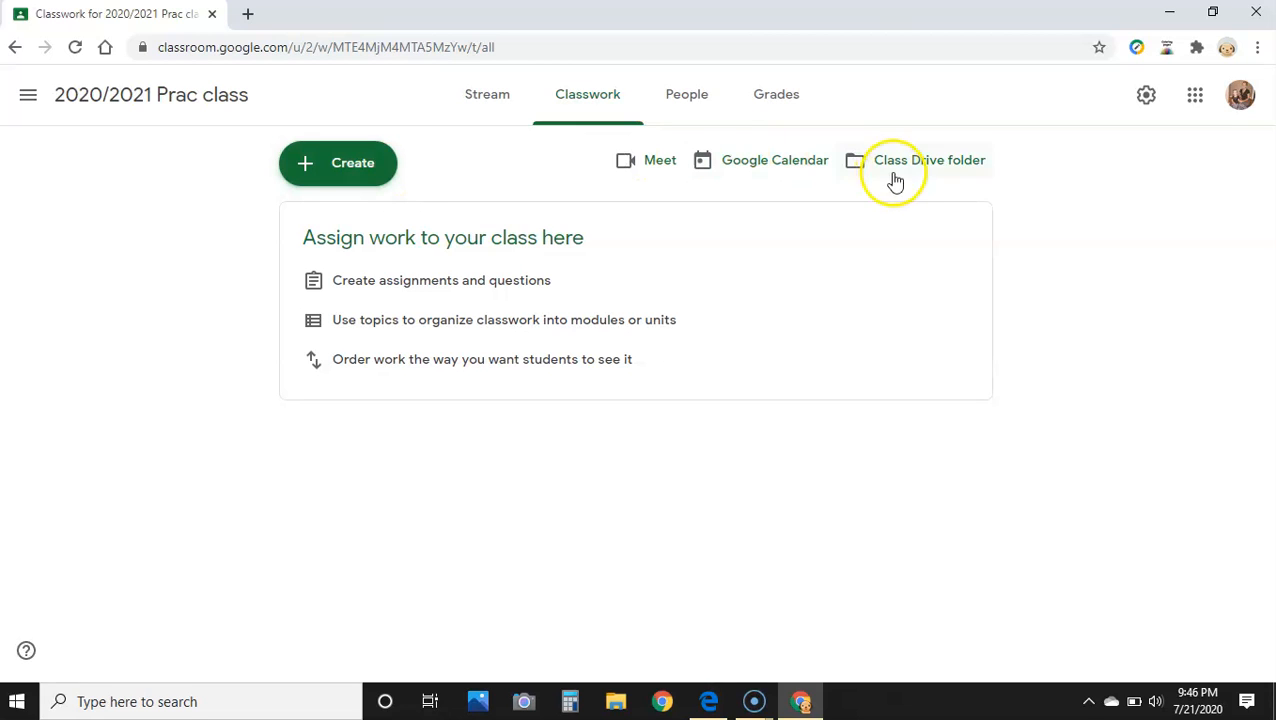
Add a classwork topic named "Aug 24-28", checking the week's dates in the system calendar, and view the topic's page
left_click(343, 164)
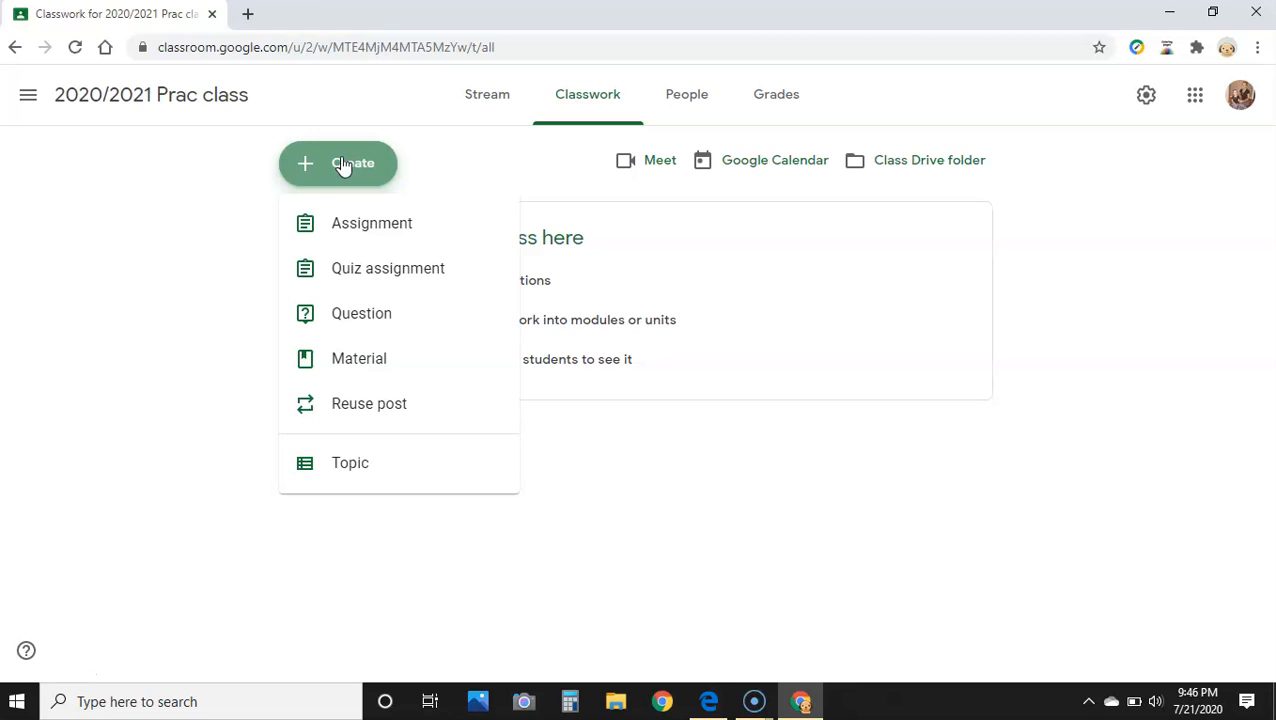
left_click(337, 468)
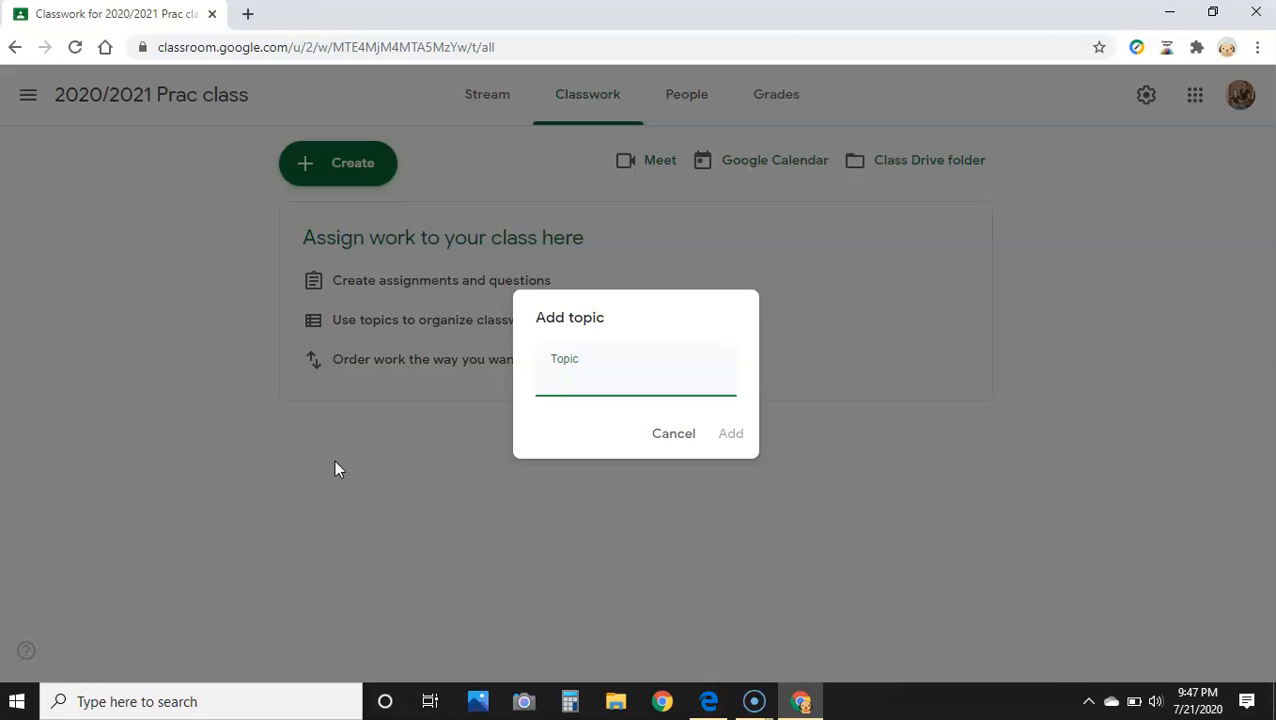
left_click(1200, 700)
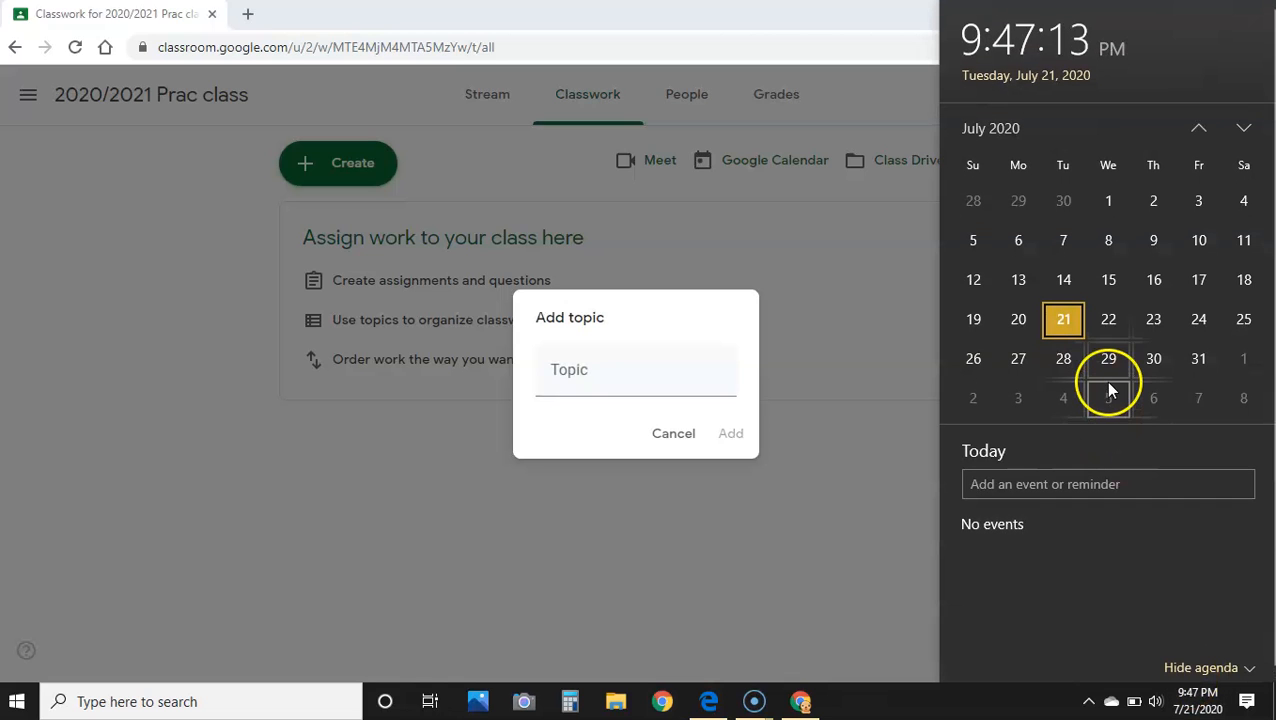
left_click(1244, 128)
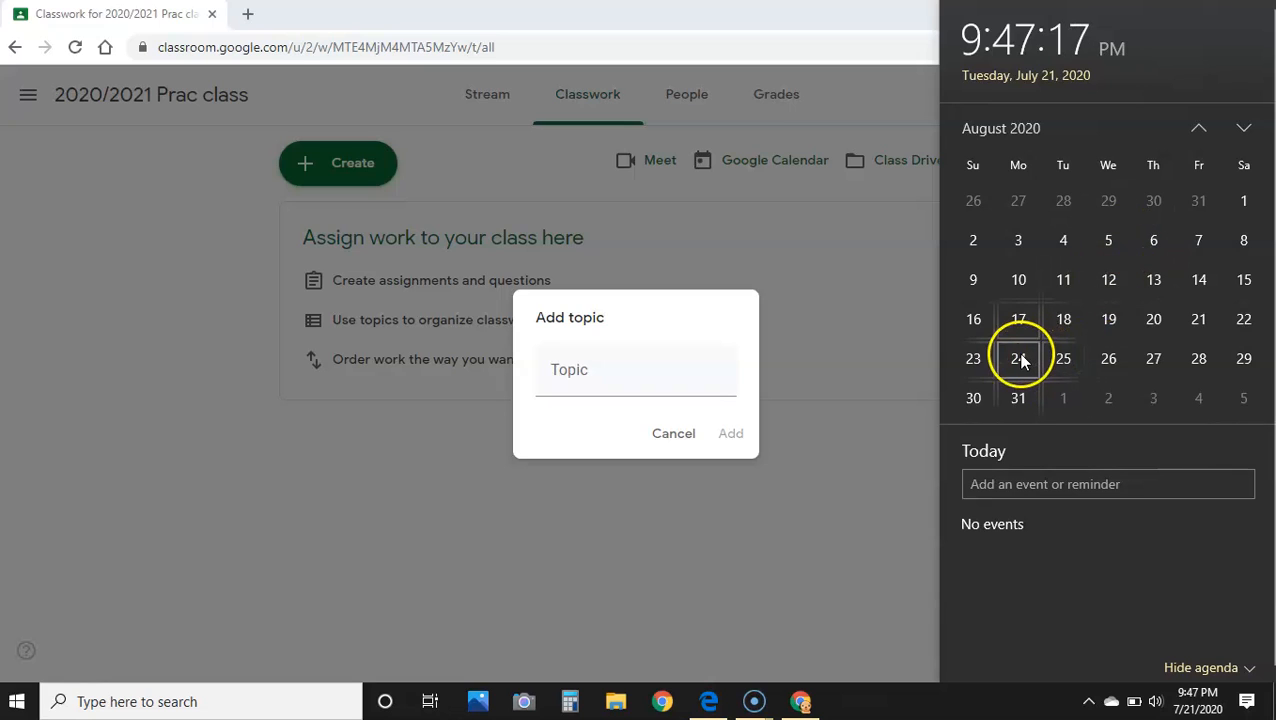
left_click(668, 386)
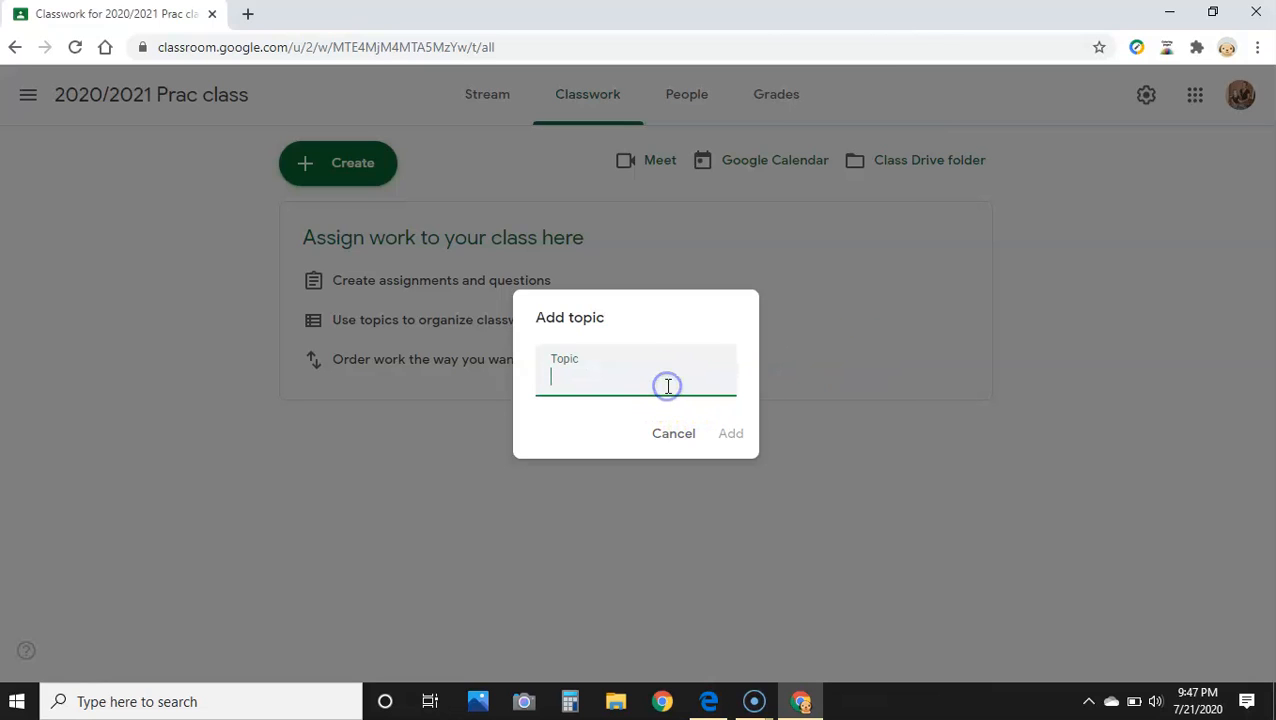
type("Aug 24-")
left_click(1200, 697)
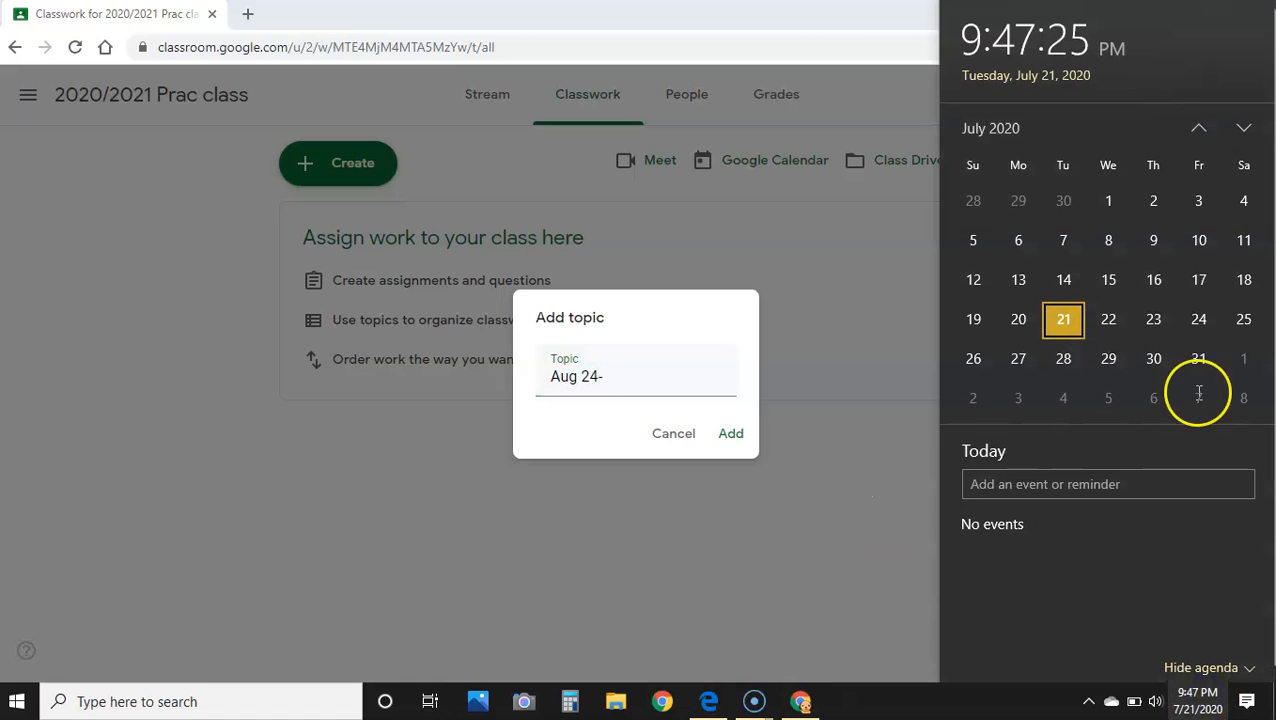
left_click(1245, 127)
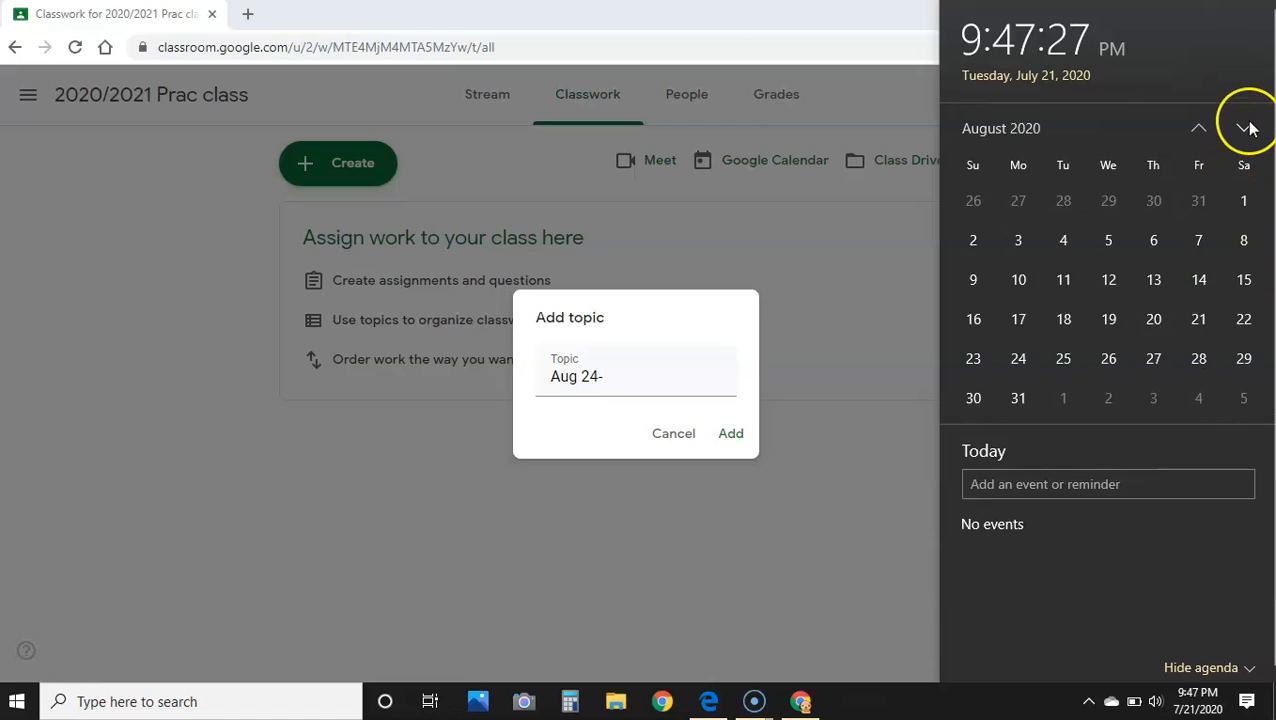
left_click(657, 374)
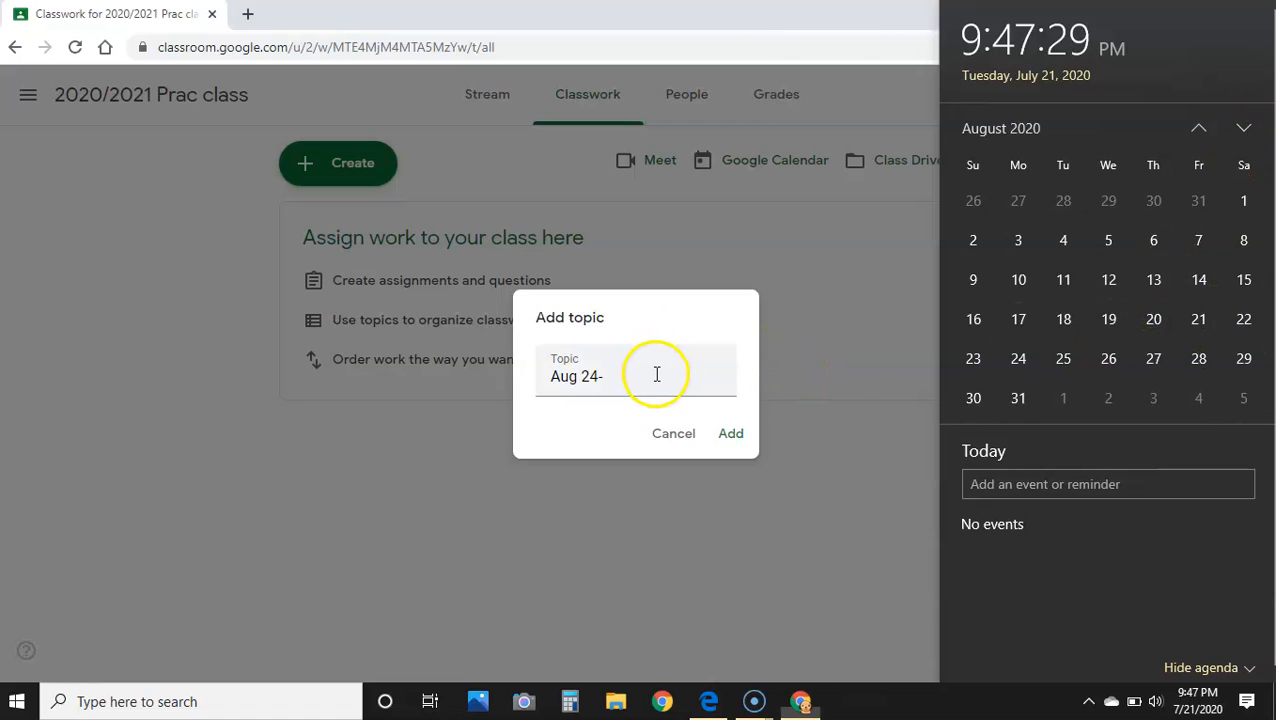
type("28")
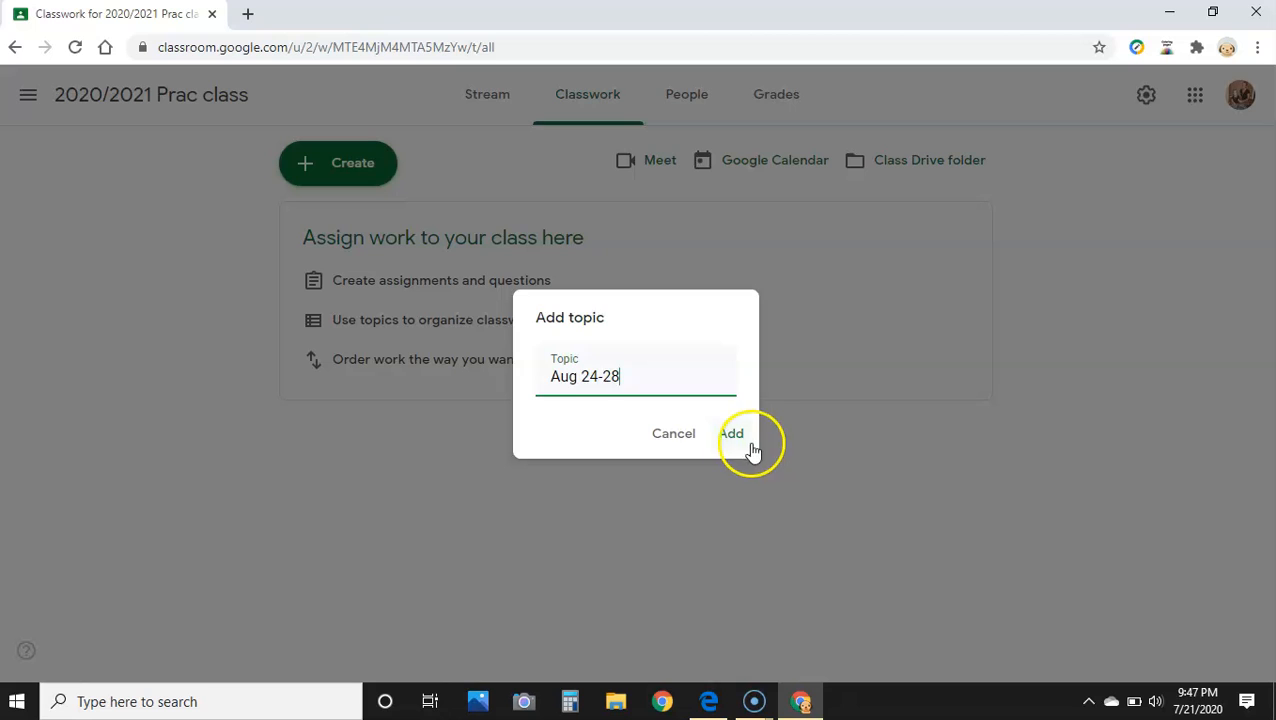
left_click(738, 436)
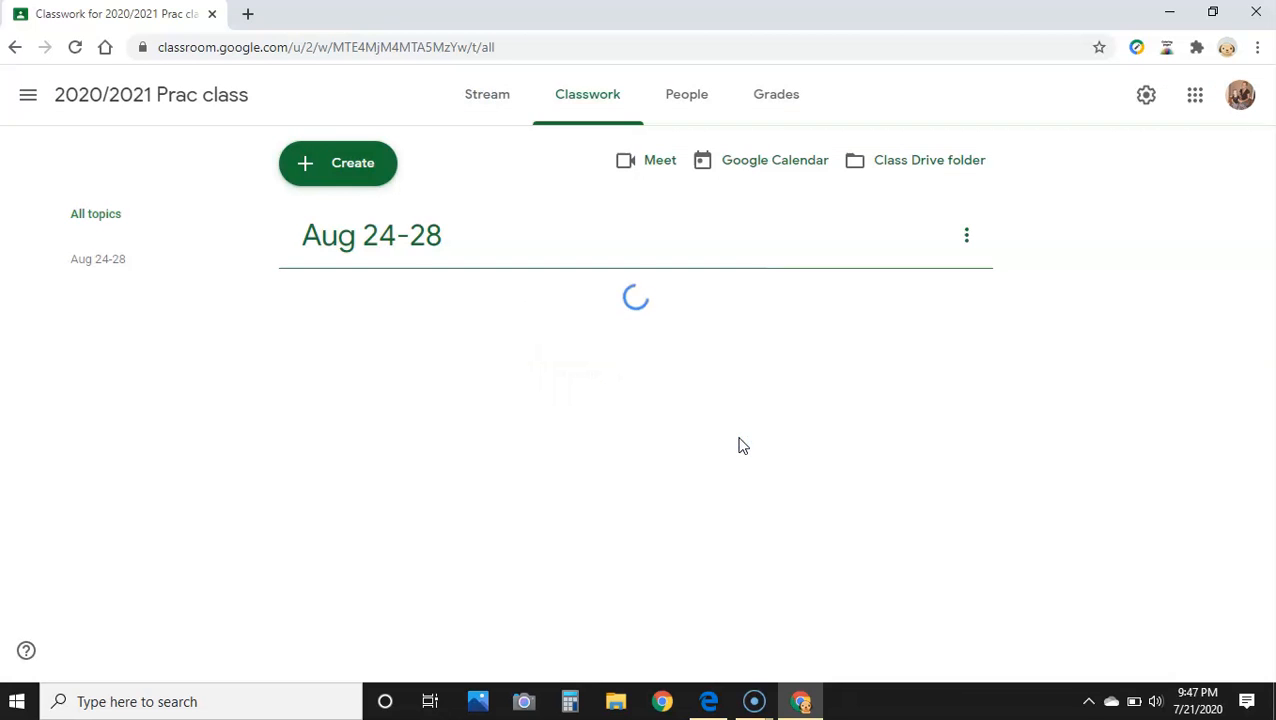
left_click(374, 236)
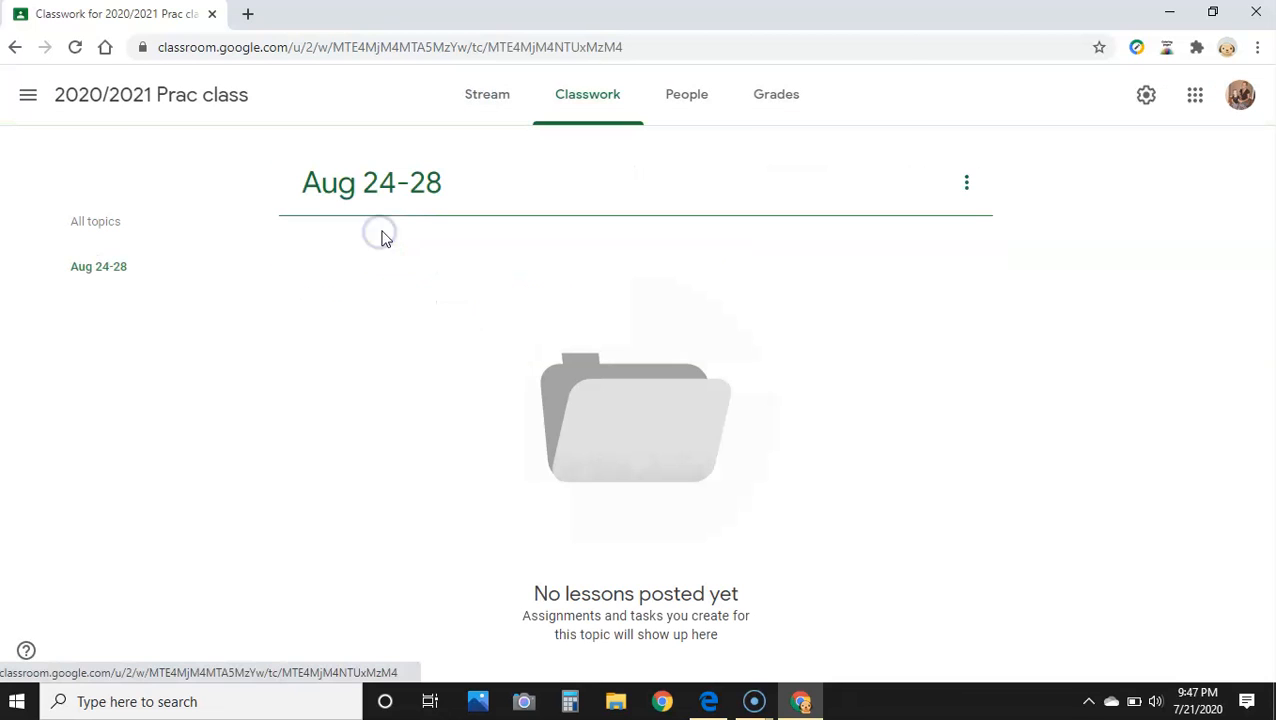
left_click(15, 50)
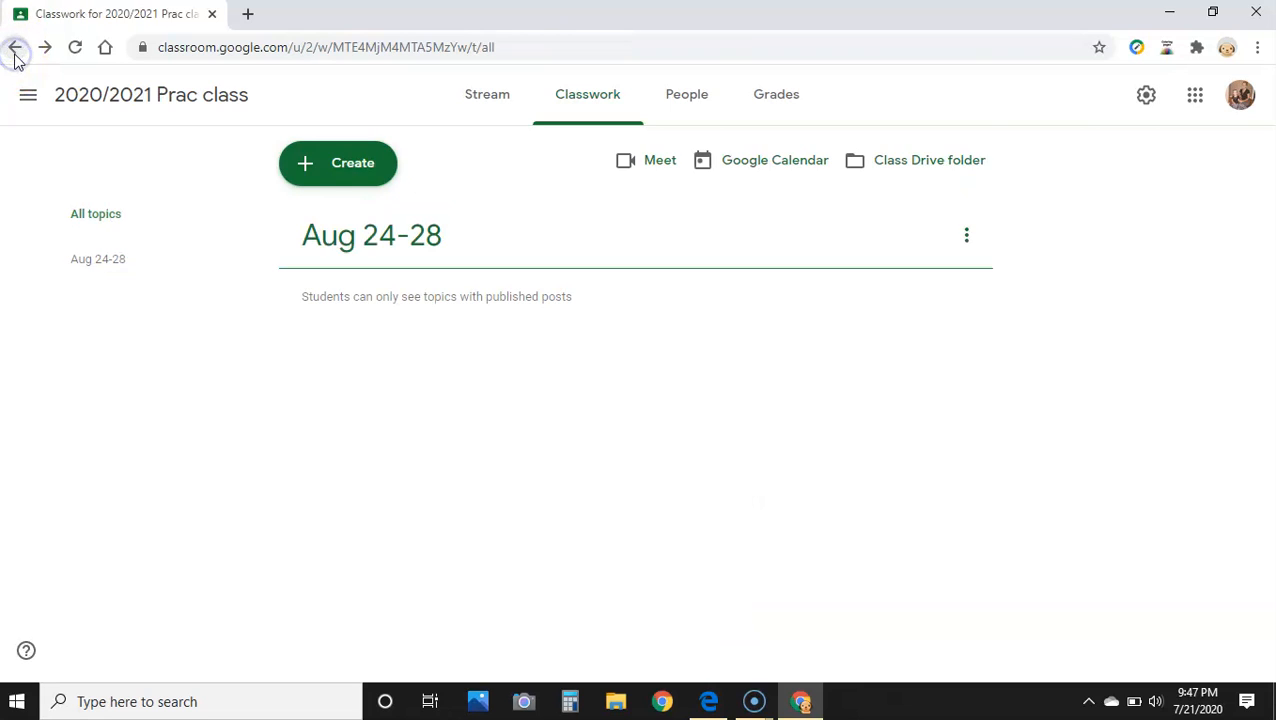
Create a new assignment and title it "Aug 24 Meet the teacher"
left_click(347, 172)
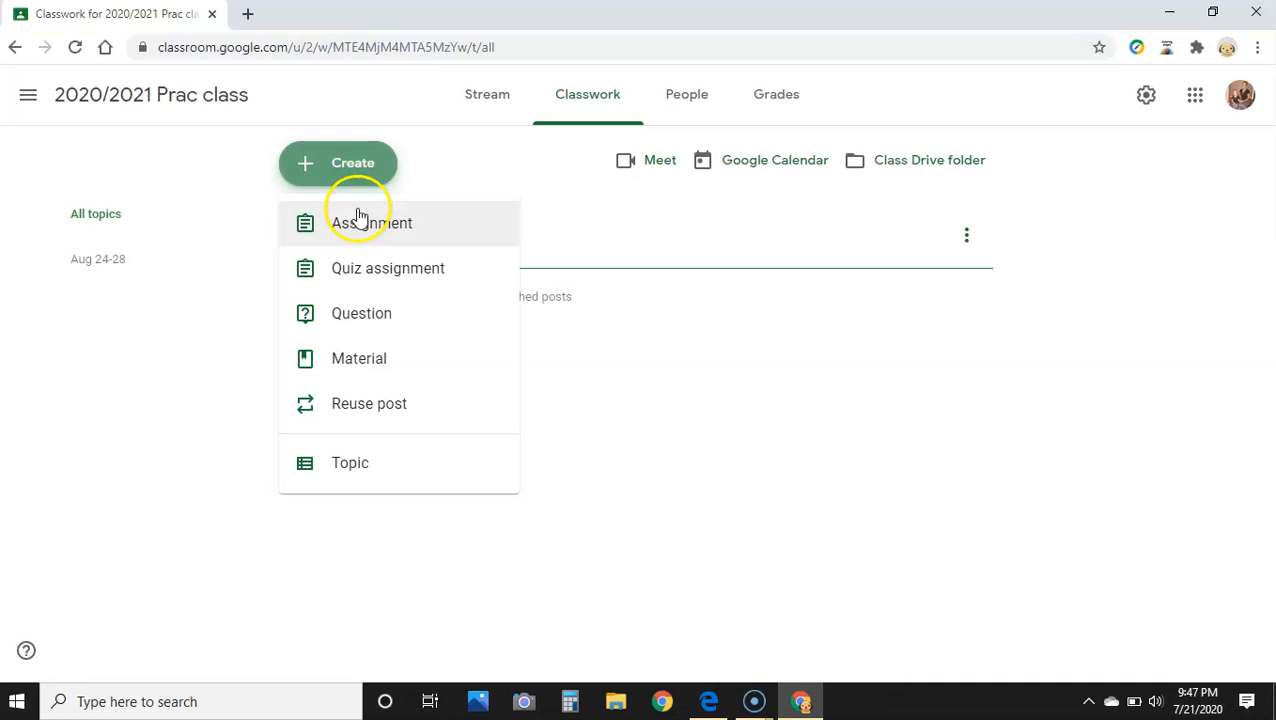
left_click(359, 220)
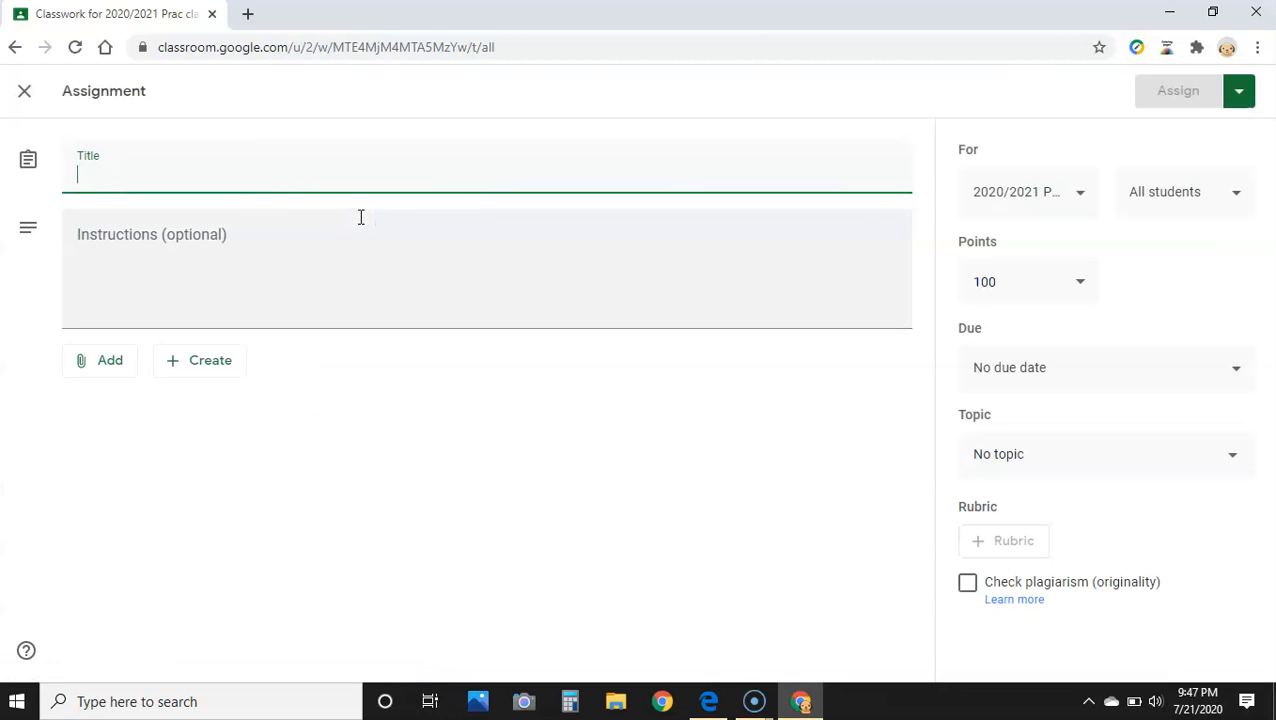
type("Aug 2")
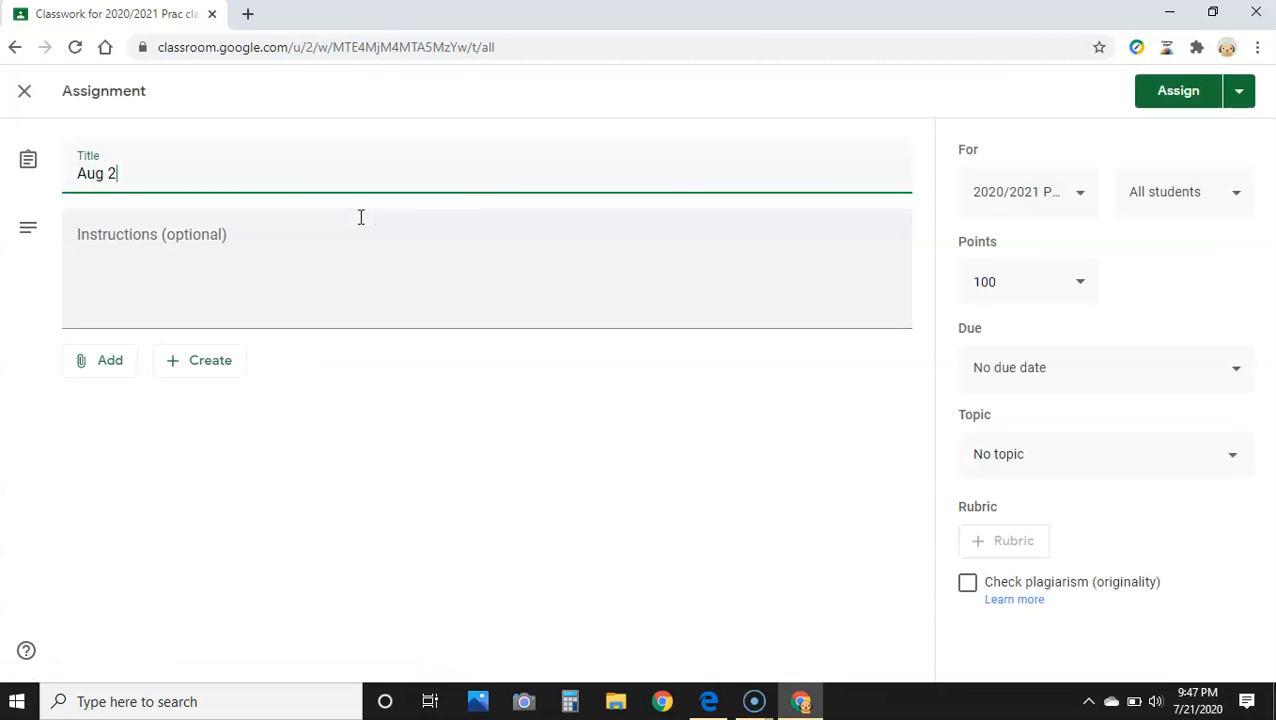
type("4 Meet and")
key("BackSpace")
key("BackSpace")
key("BackSpace")
type("y")
key("BackSpace")
type("the teacher")
Write the assignment instructions "Watch Video a respond in text assignment", correcting the spelling of "Video"
left_click(294, 264)
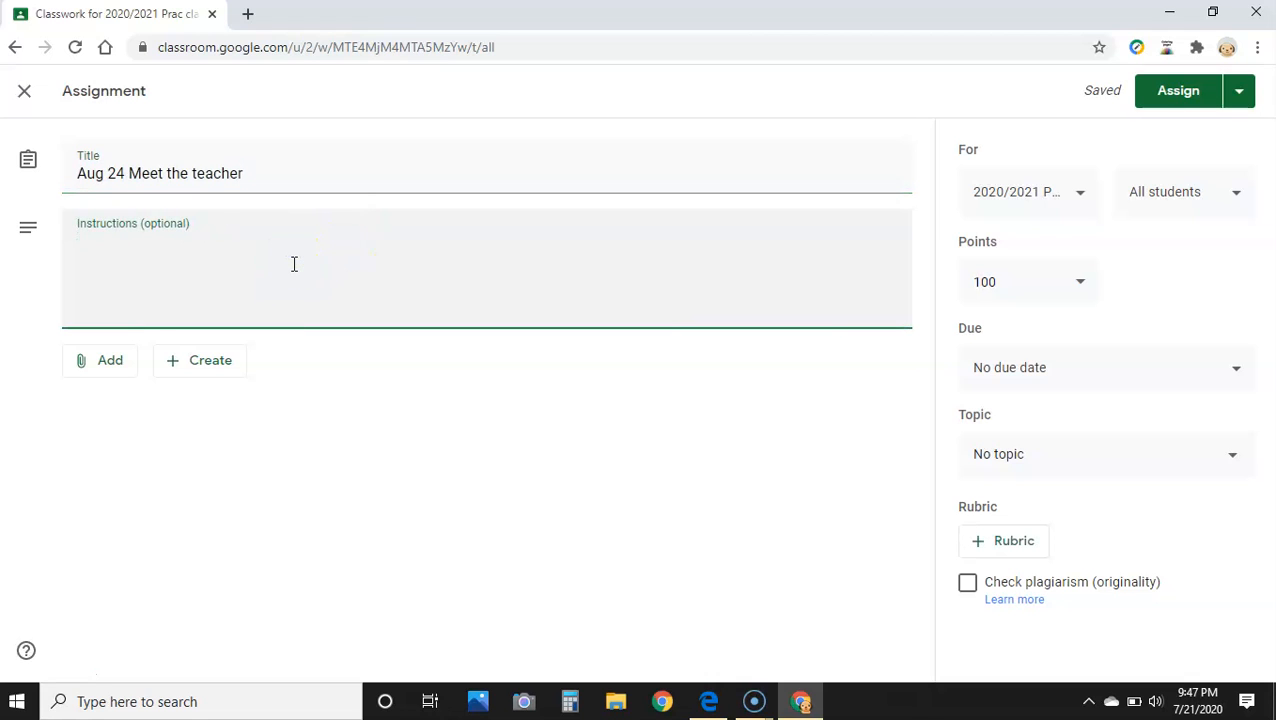
type("Wa")
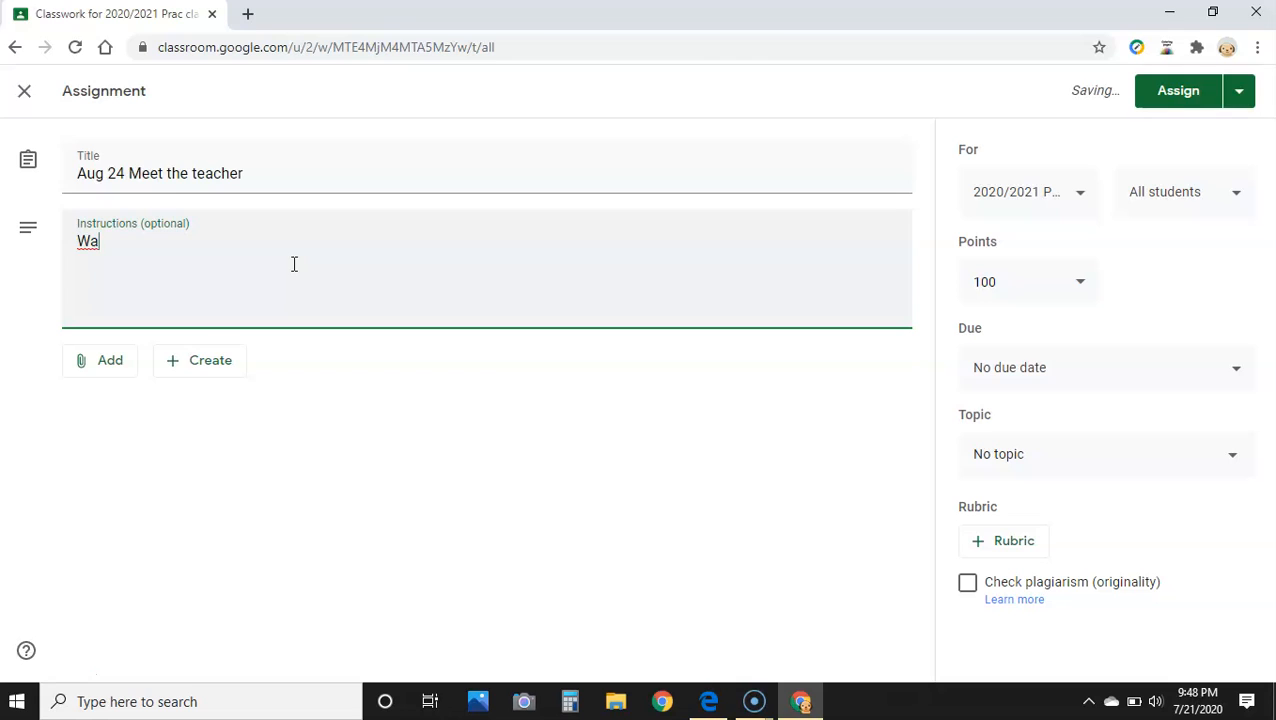
type("tch VIdeo and")
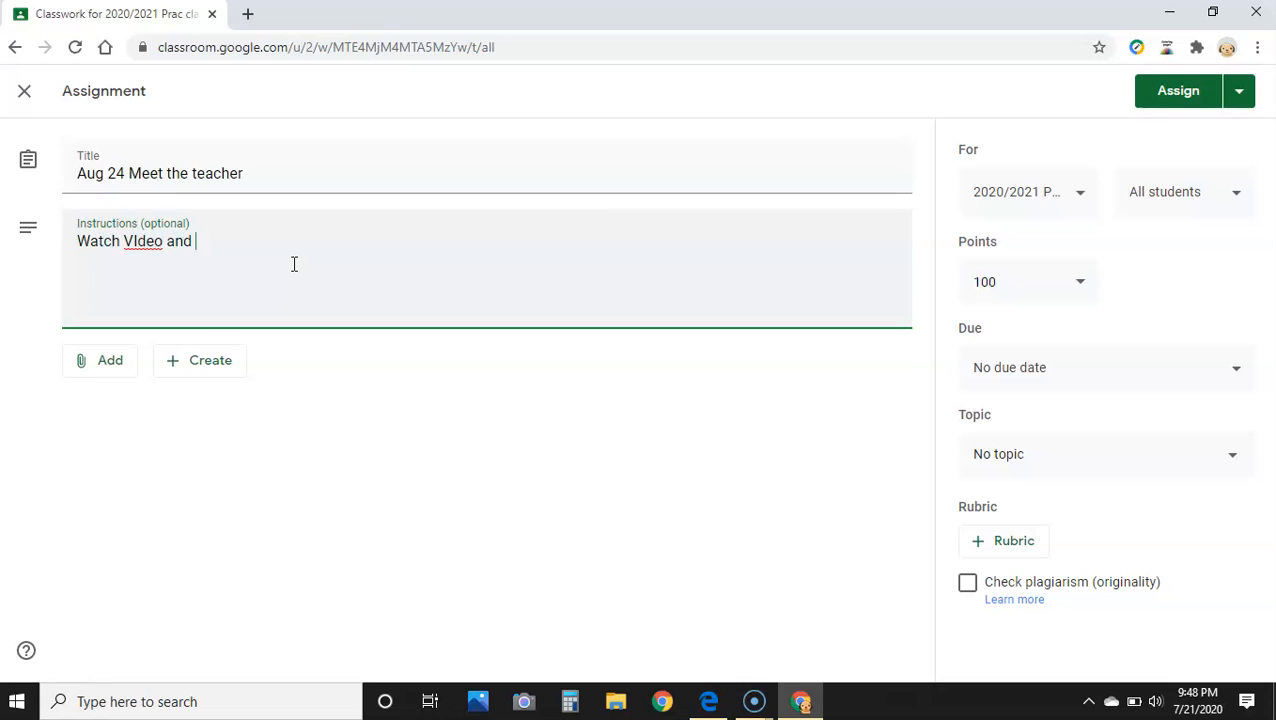
key("BackSpace")
key("BackSpace")
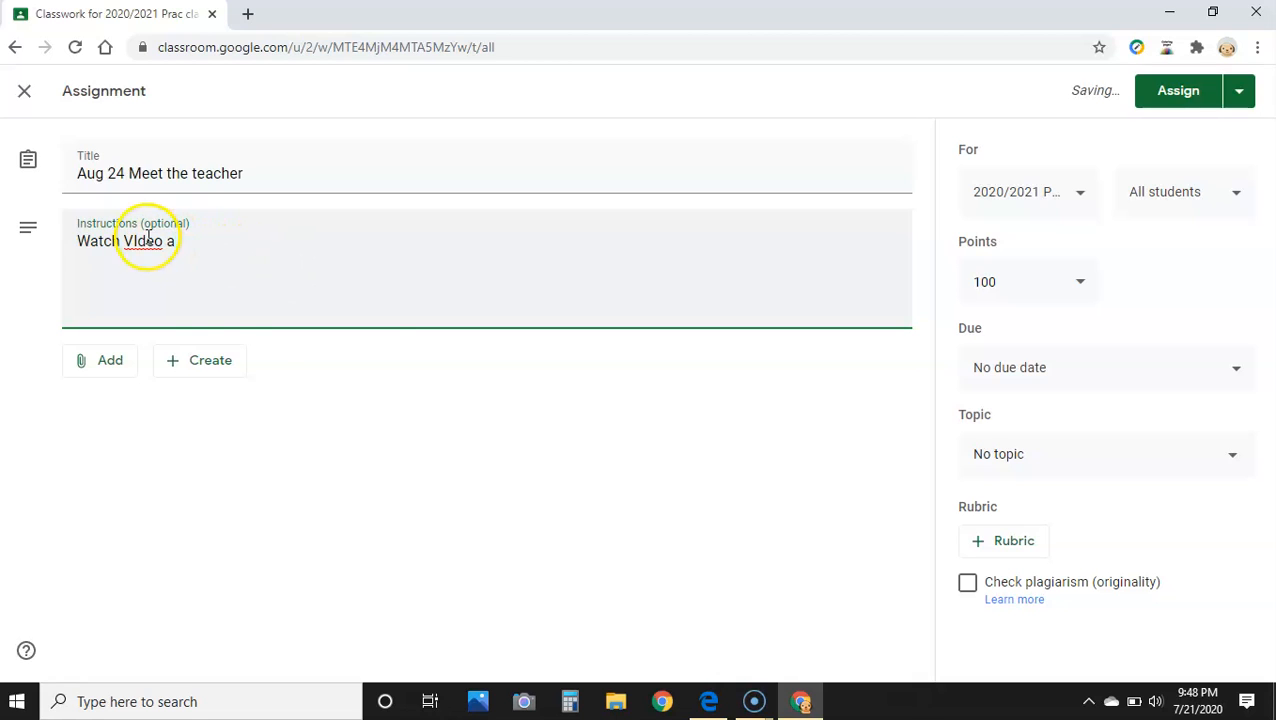
right_click(147, 243)
left_click(166, 251)
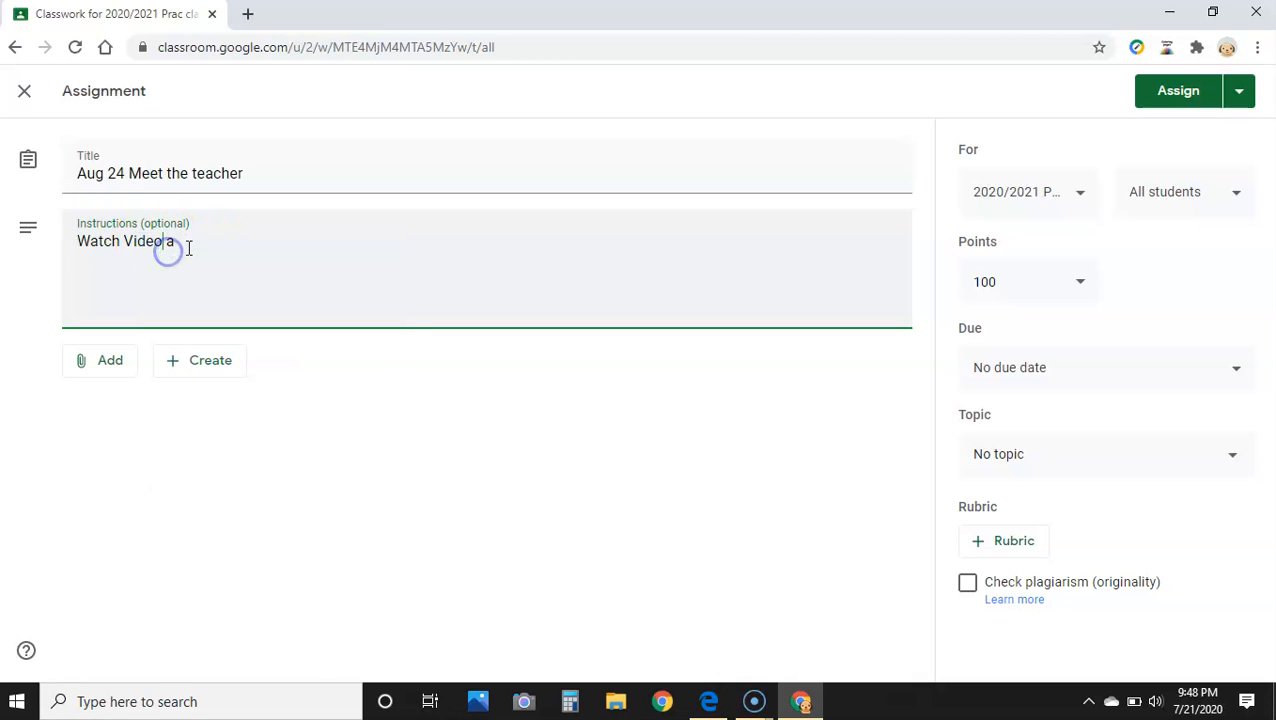
type("respon")
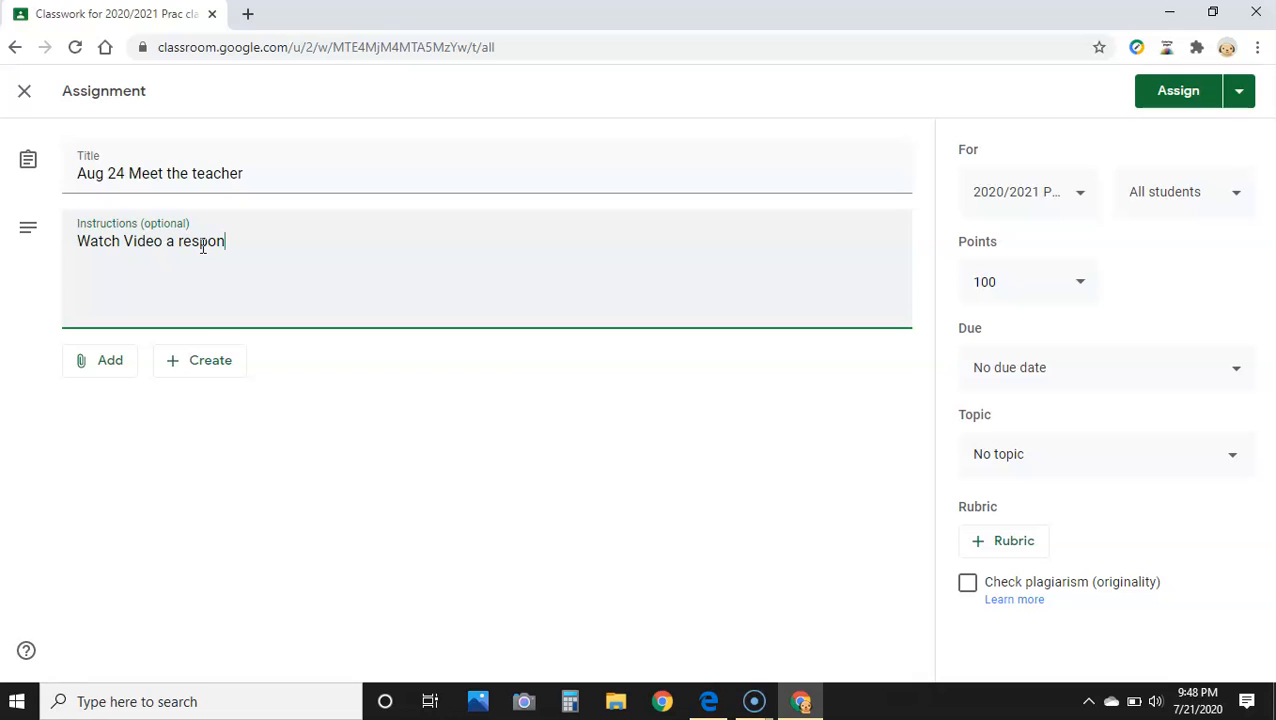
type("d in text assignme")
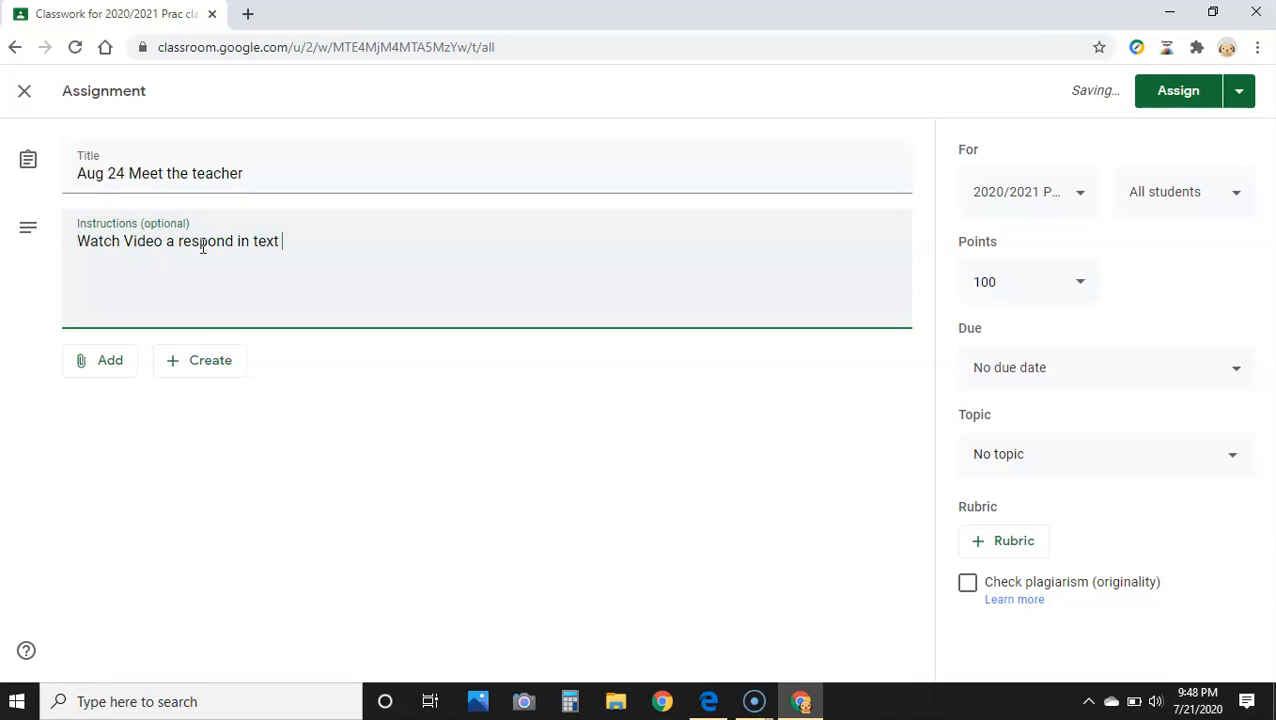
type("nt")
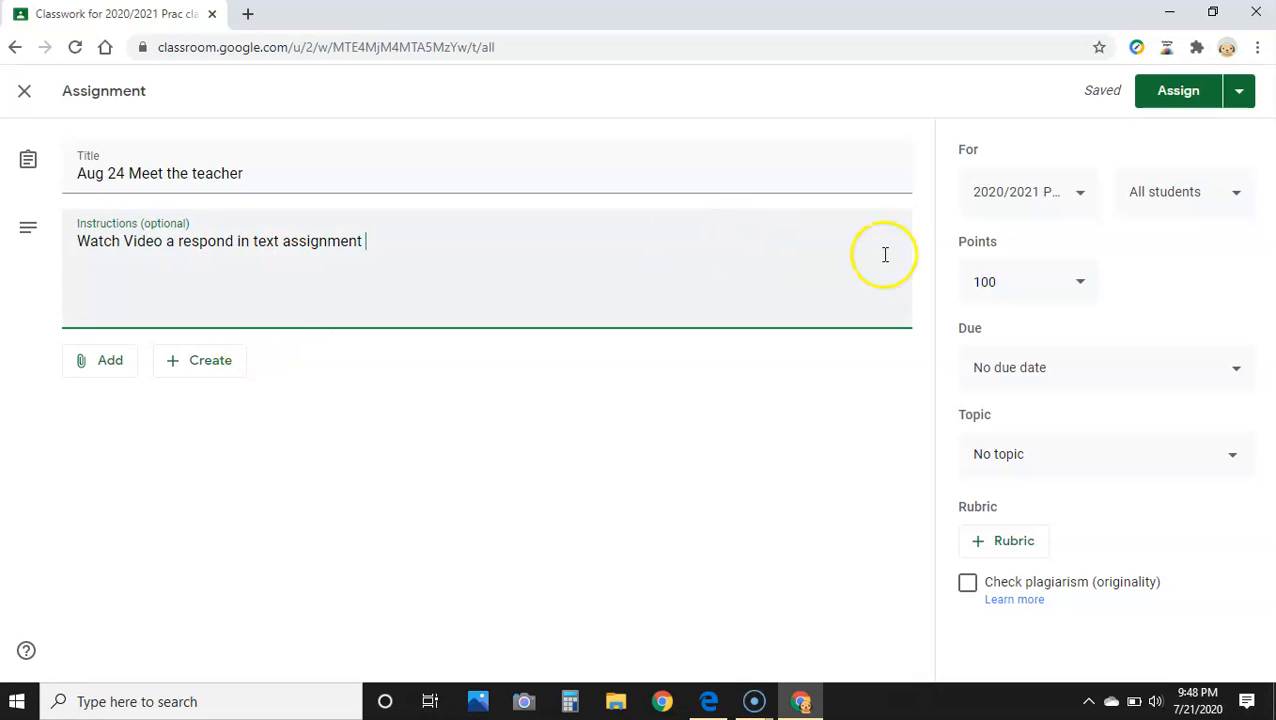
Set the assignment's points to Ungraded and check which other classes it can be posted to
left_click(1025, 278)
left_click(1008, 333)
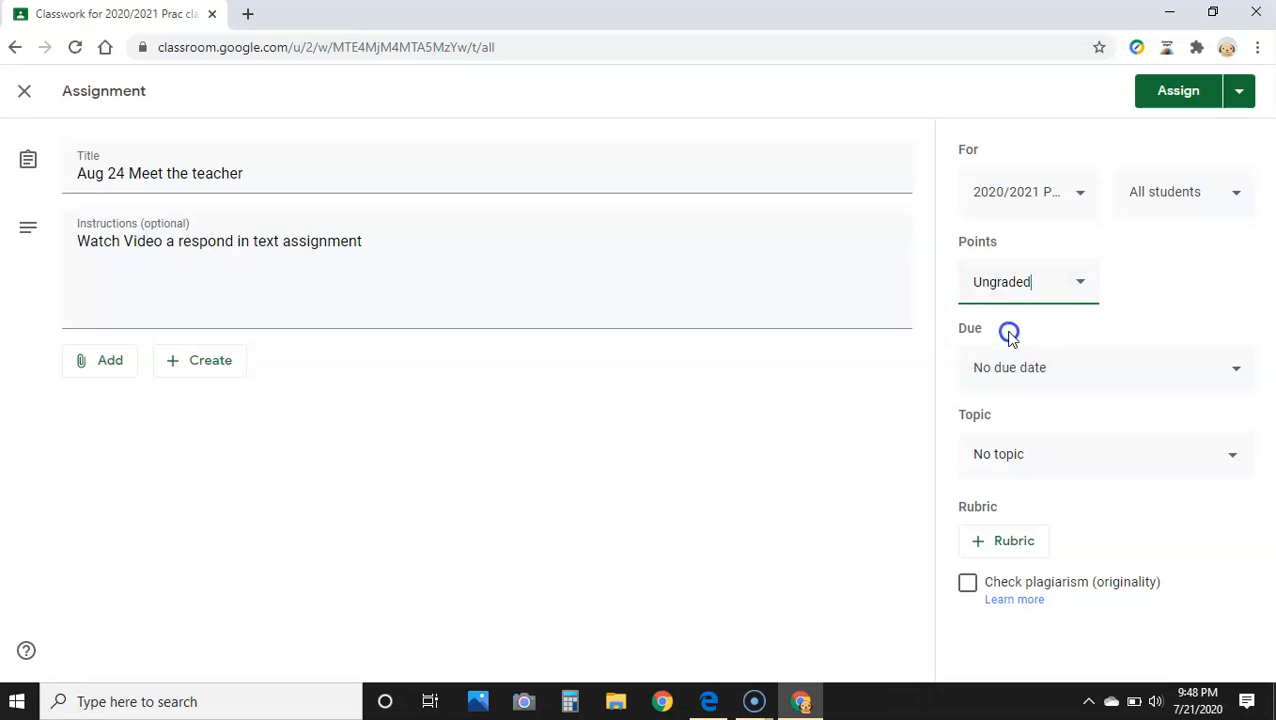
left_click(1069, 198)
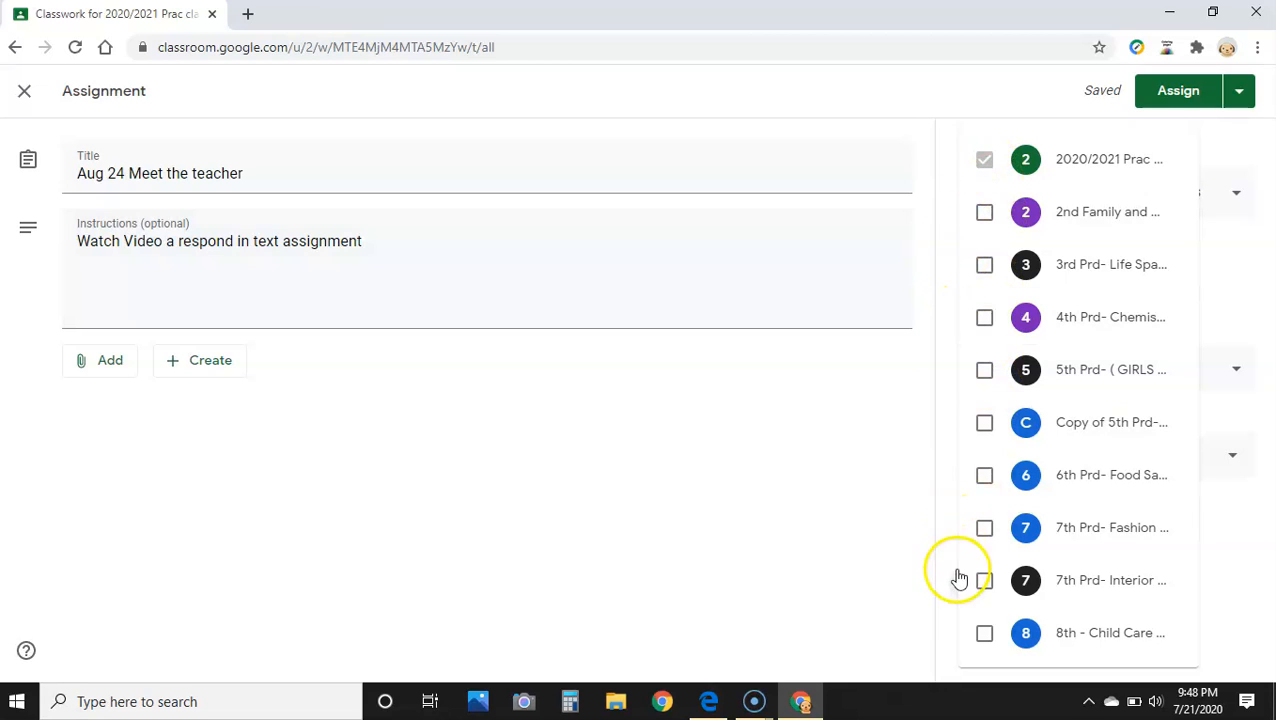
left_click(803, 380)
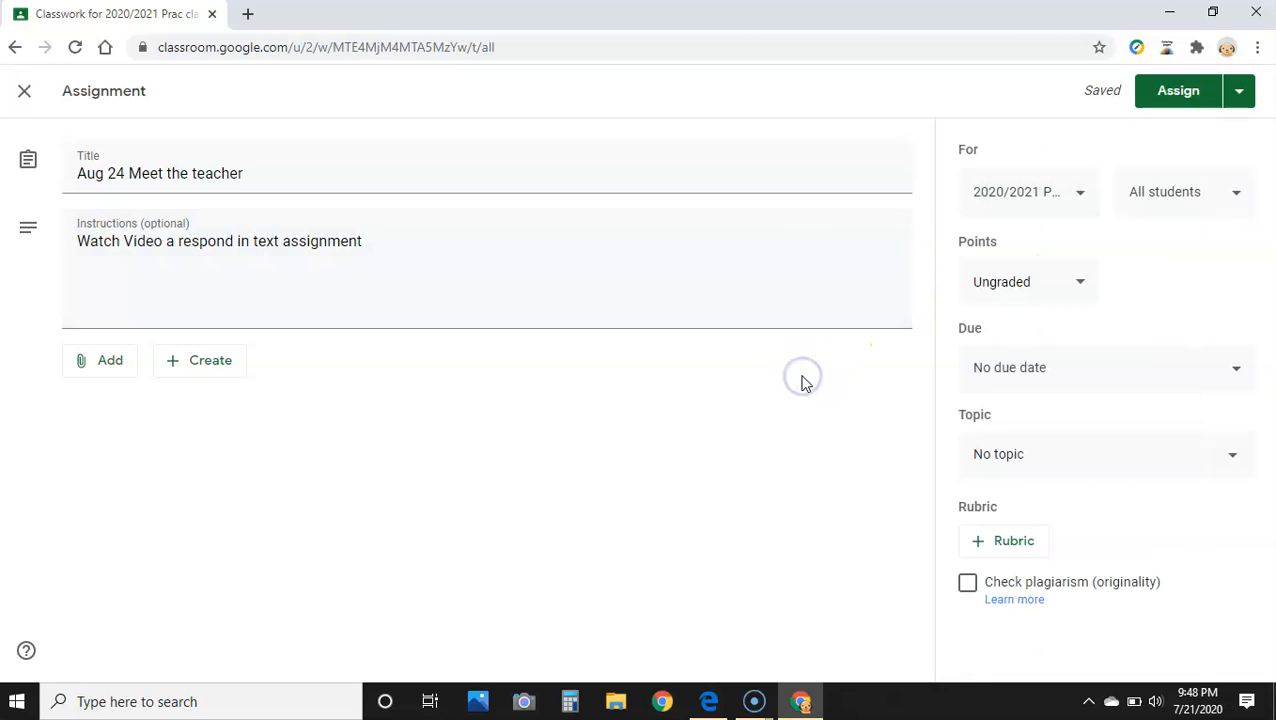
Set the assignment's due date to Aug 28, 2020, without a time
left_click(1005, 369)
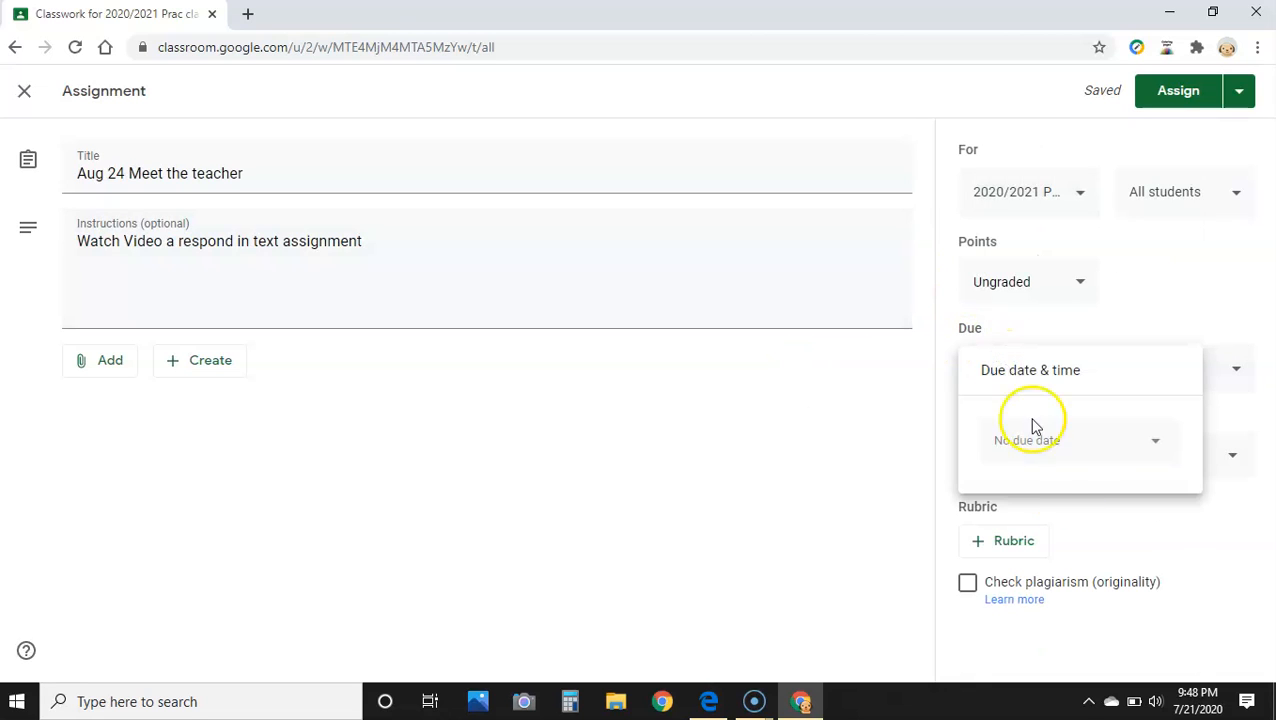
left_click(1079, 450)
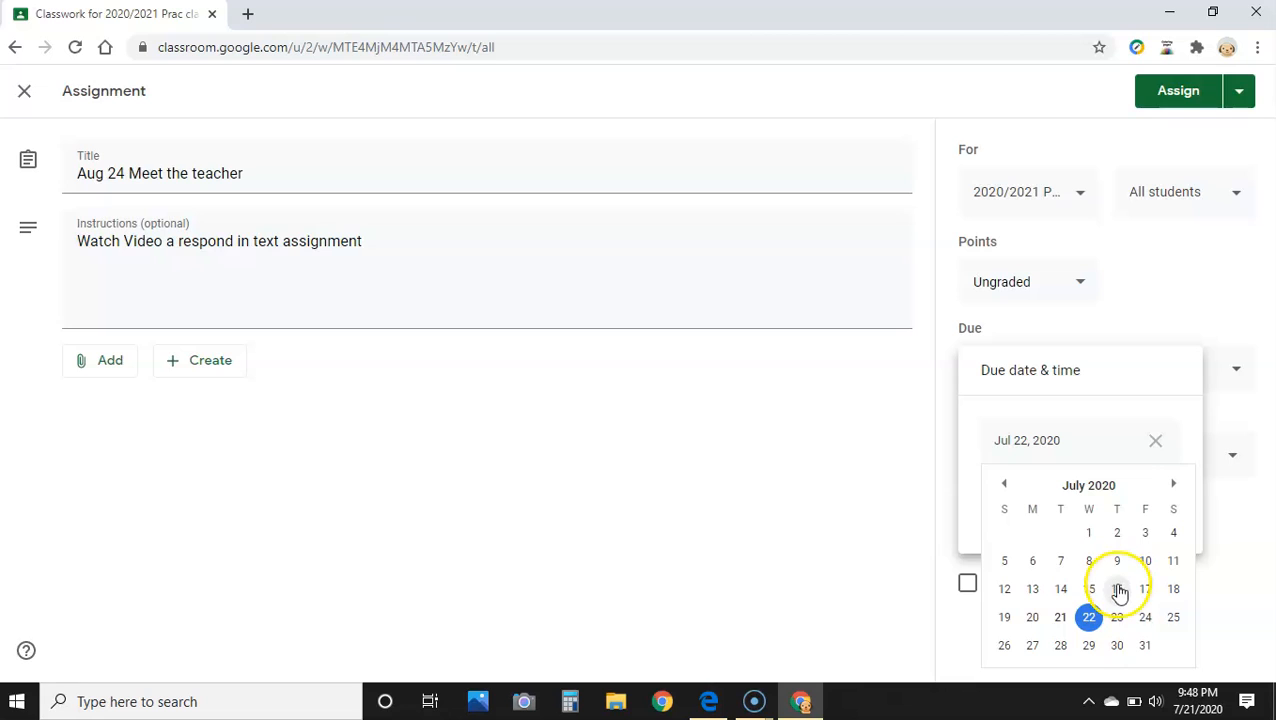
left_click(1173, 484)
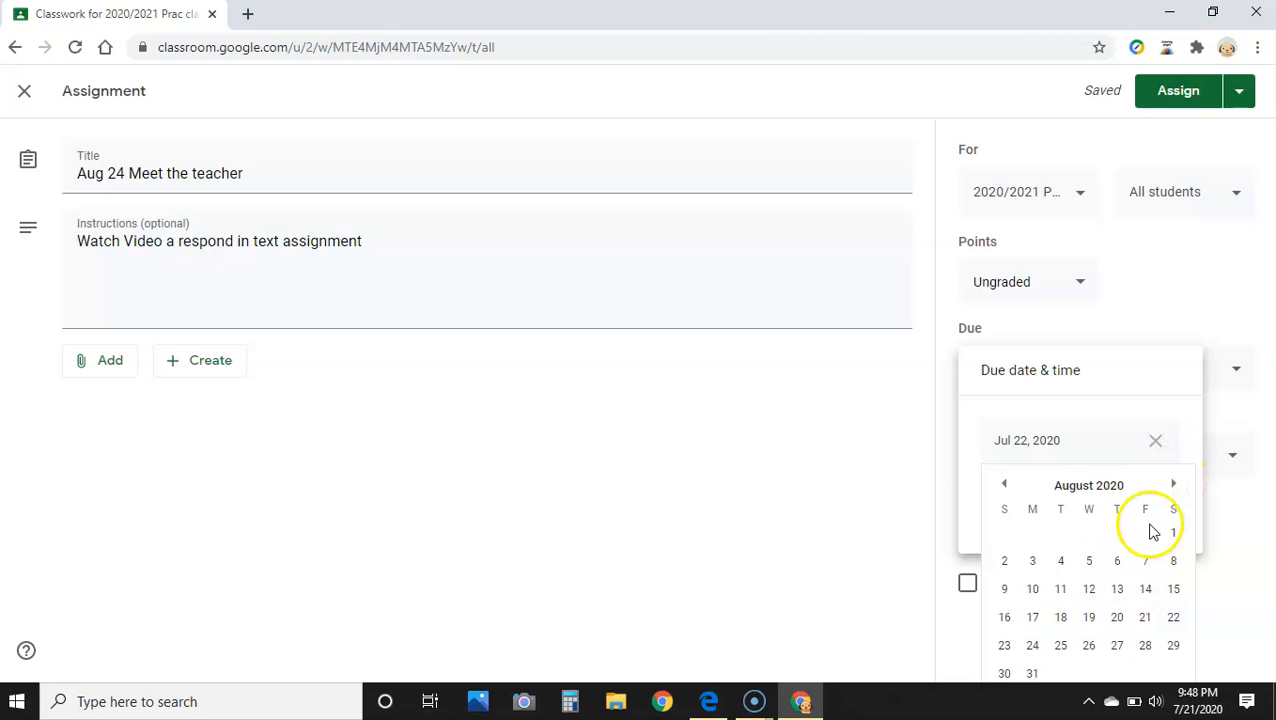
left_click(1146, 650)
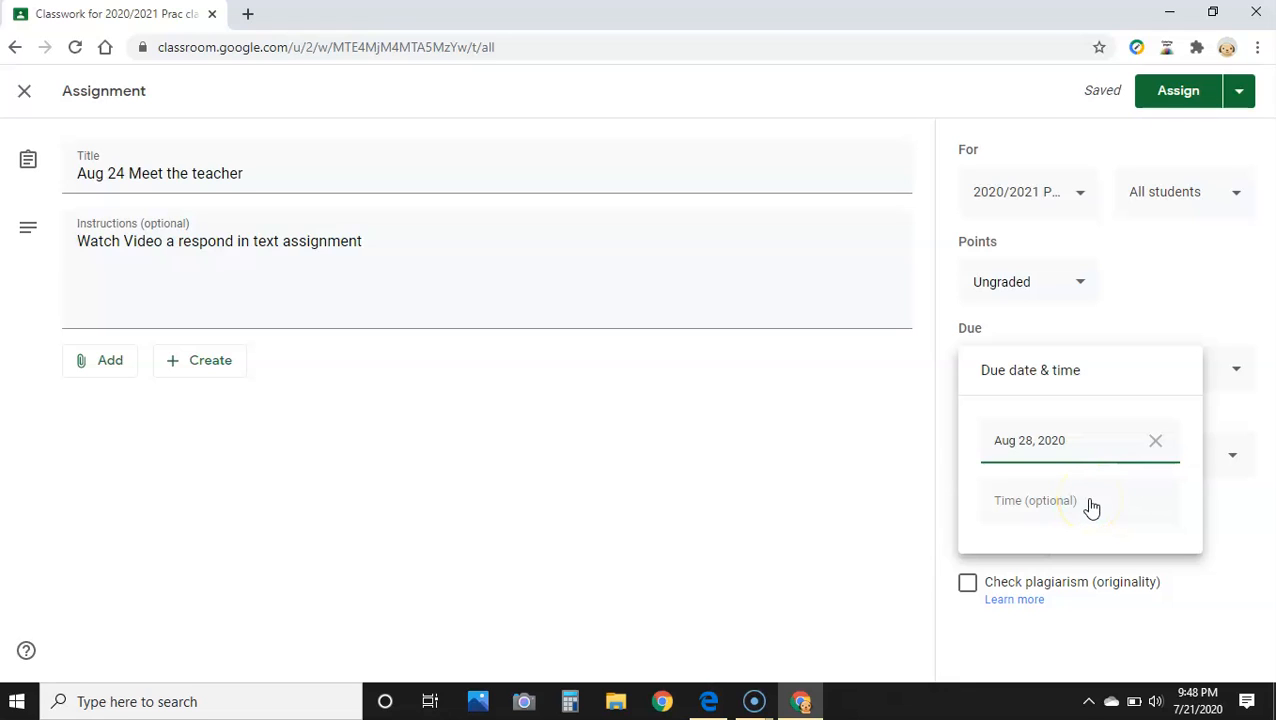
left_click(1070, 621)
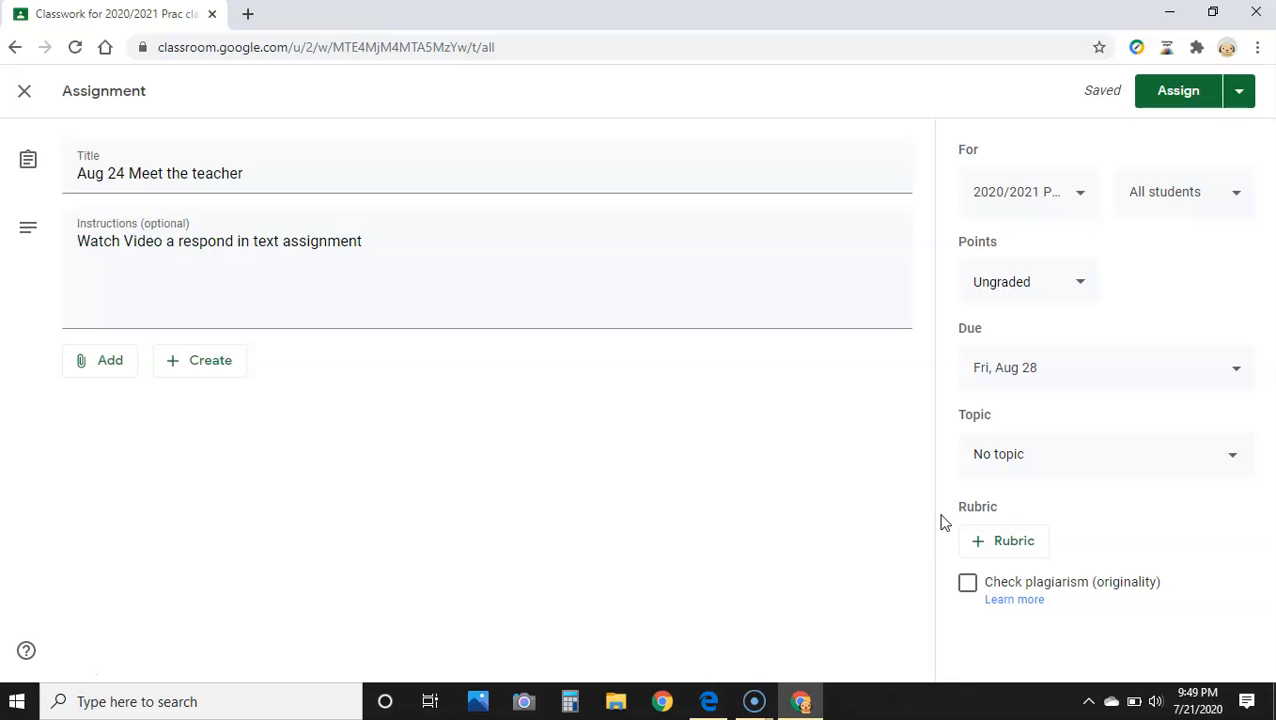
Check which students the assignment goes to, and attach the 8th Grade Enrichment Google Doc from My Drive
left_click(1176, 200)
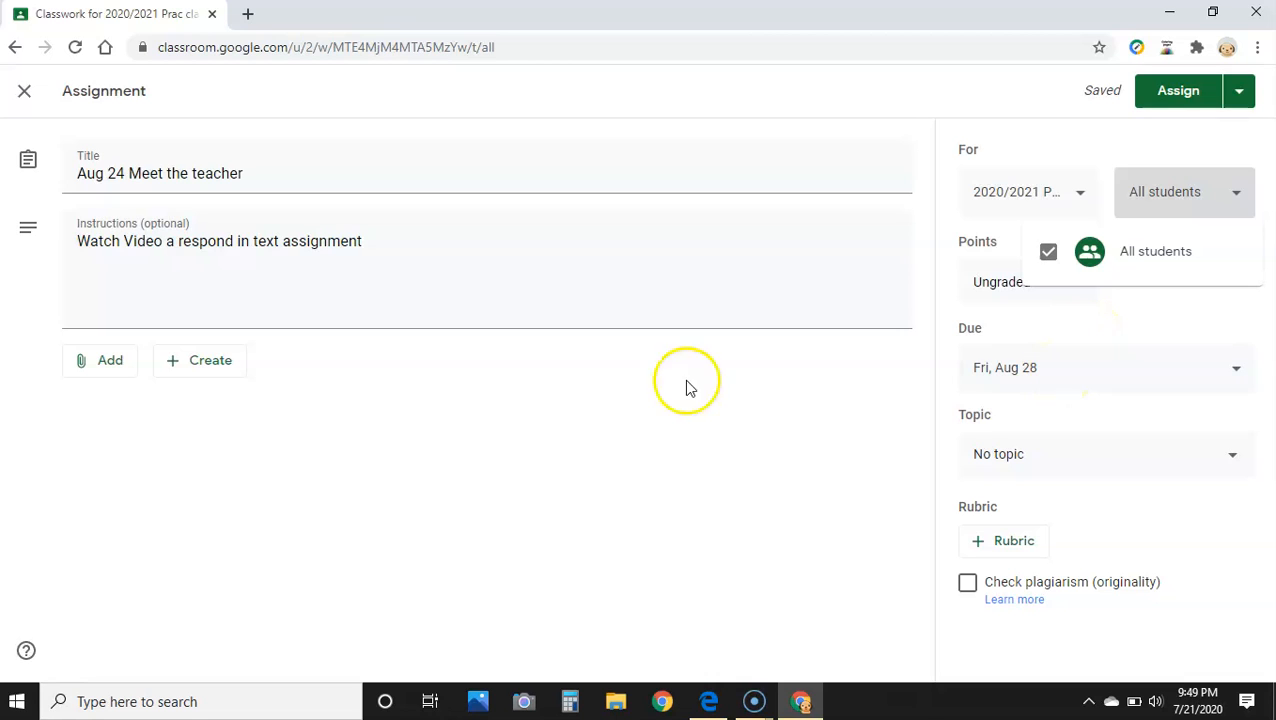
left_click(496, 393)
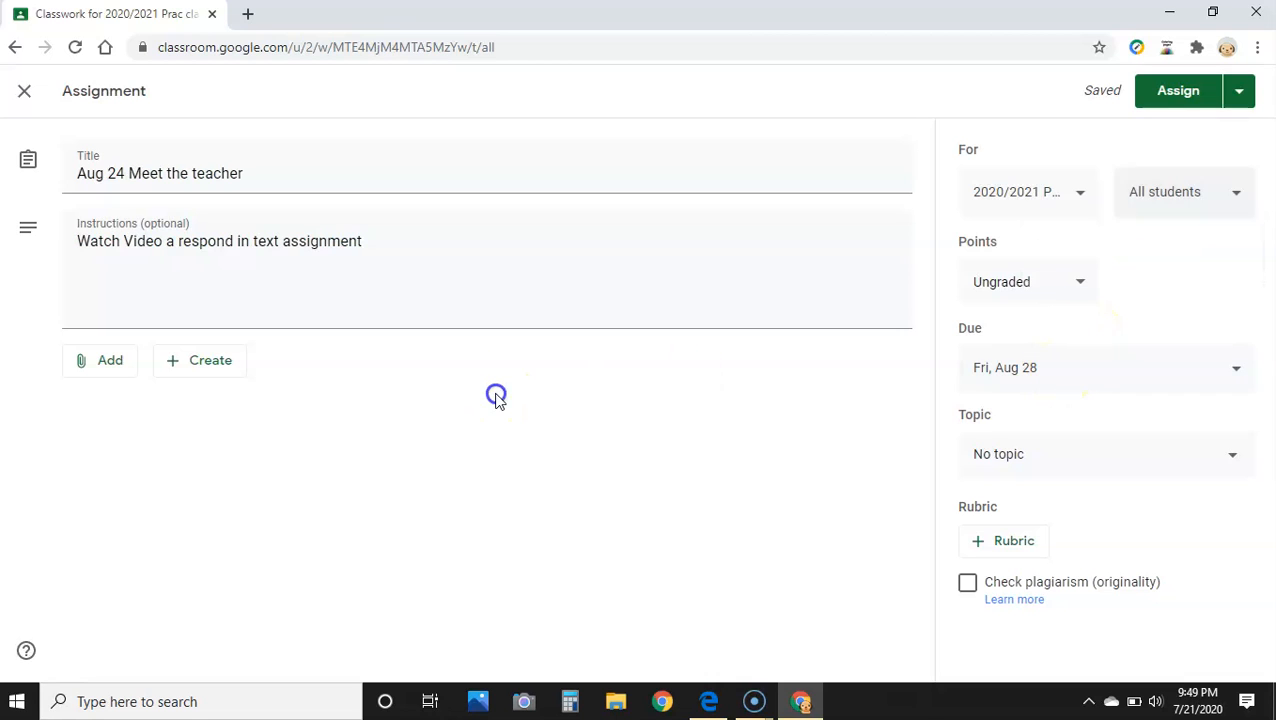
left_click(126, 377)
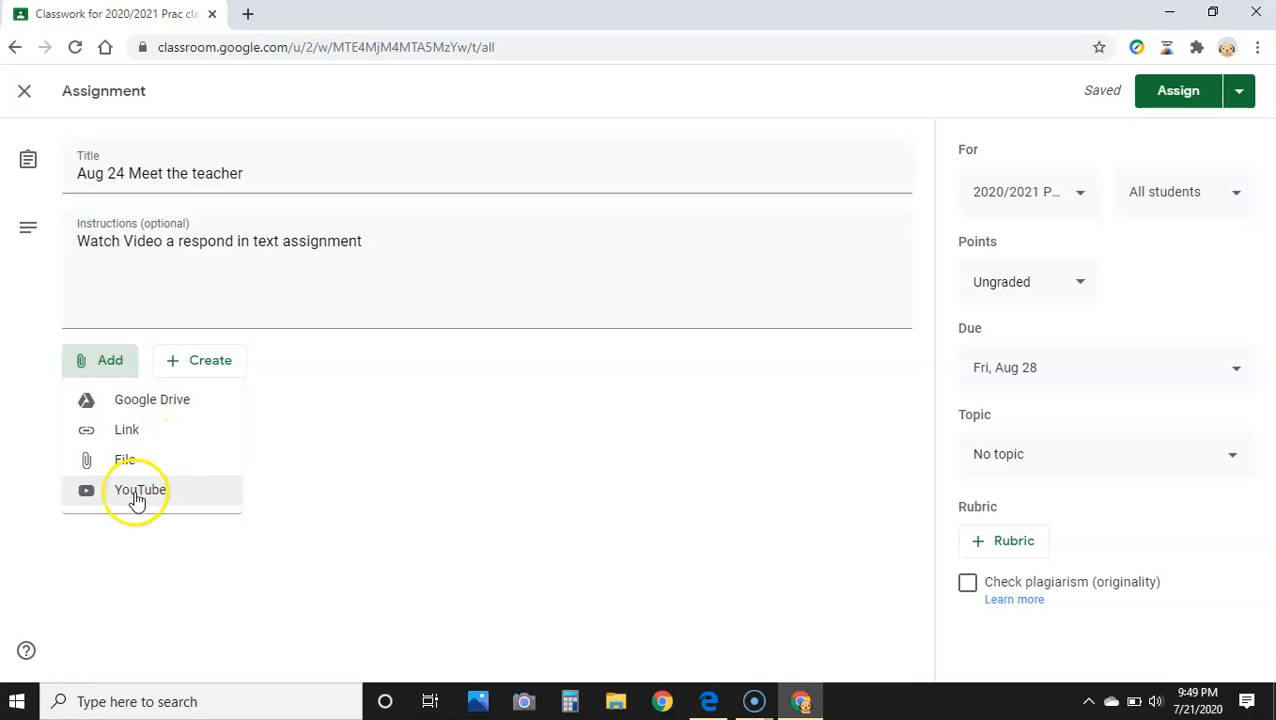
left_click(135, 435)
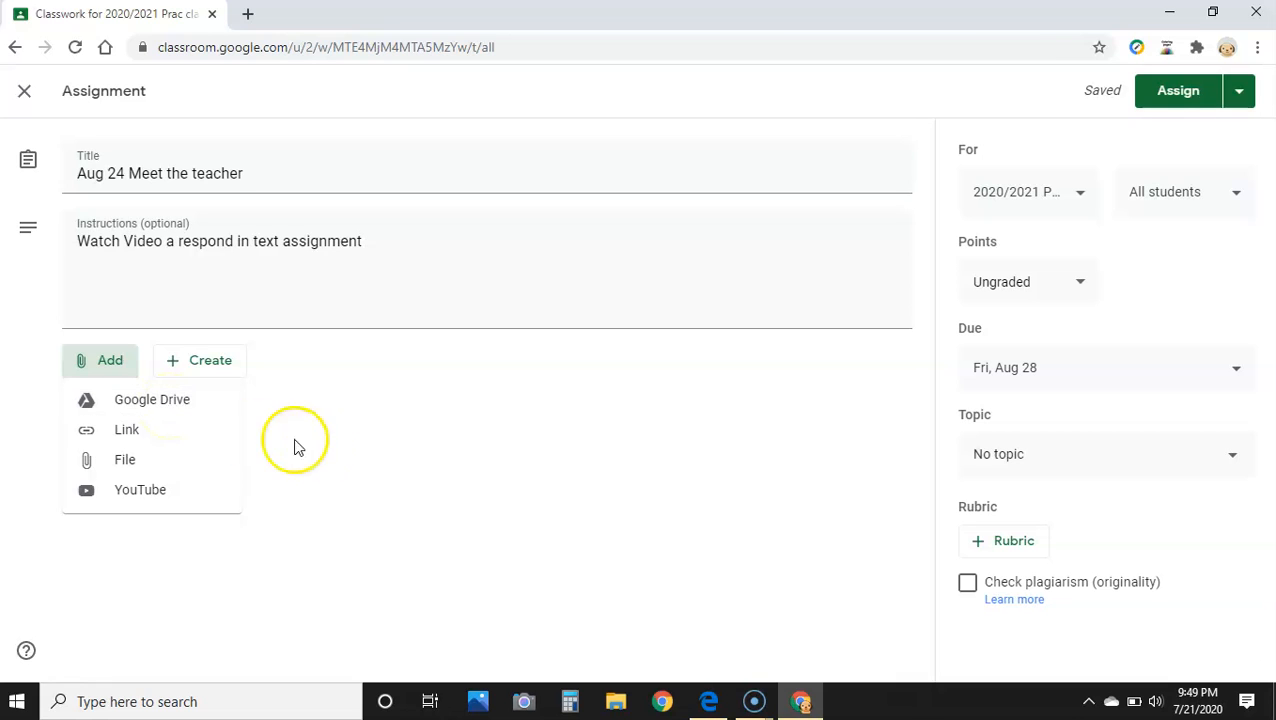
left_click(163, 461)
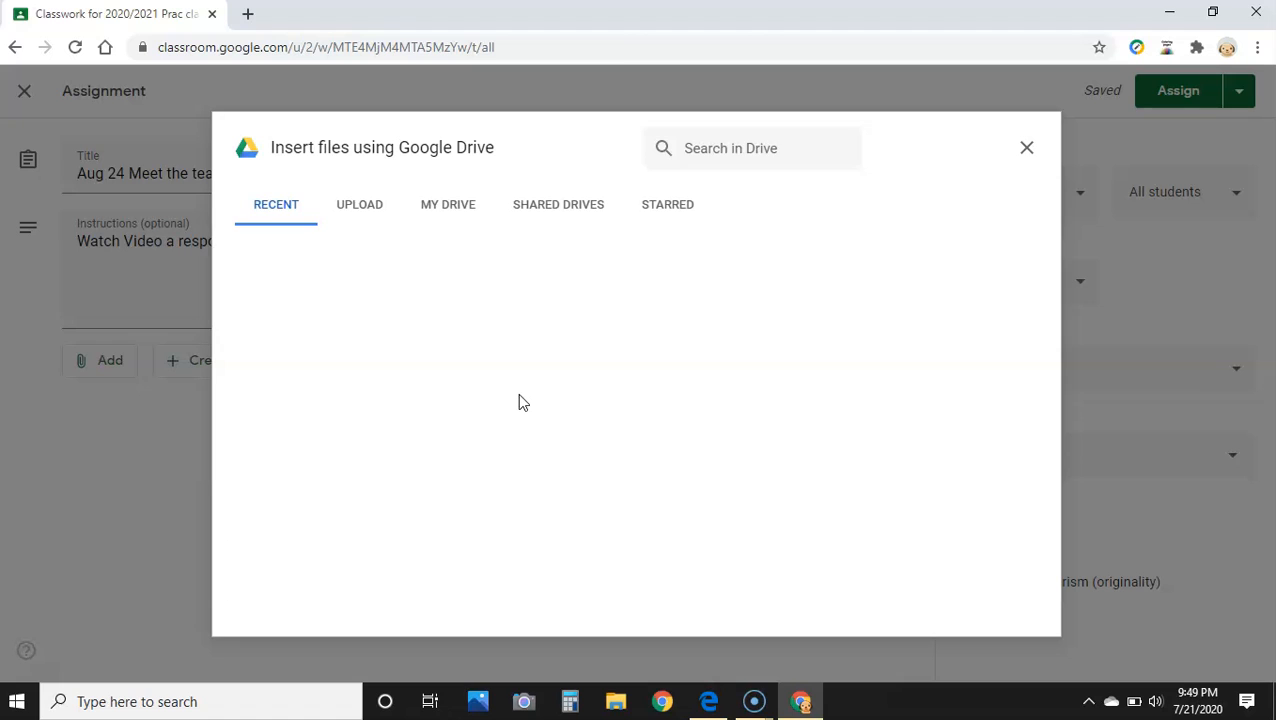
left_click(458, 209)
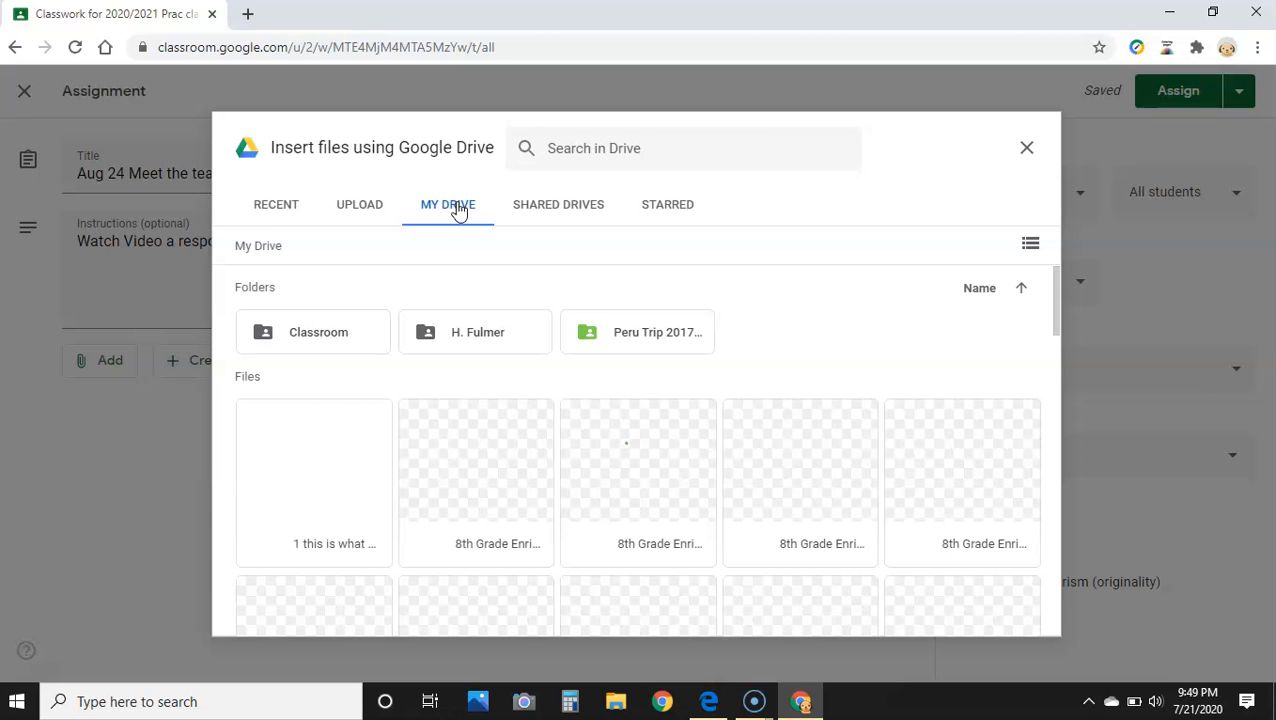
left_click(640, 478)
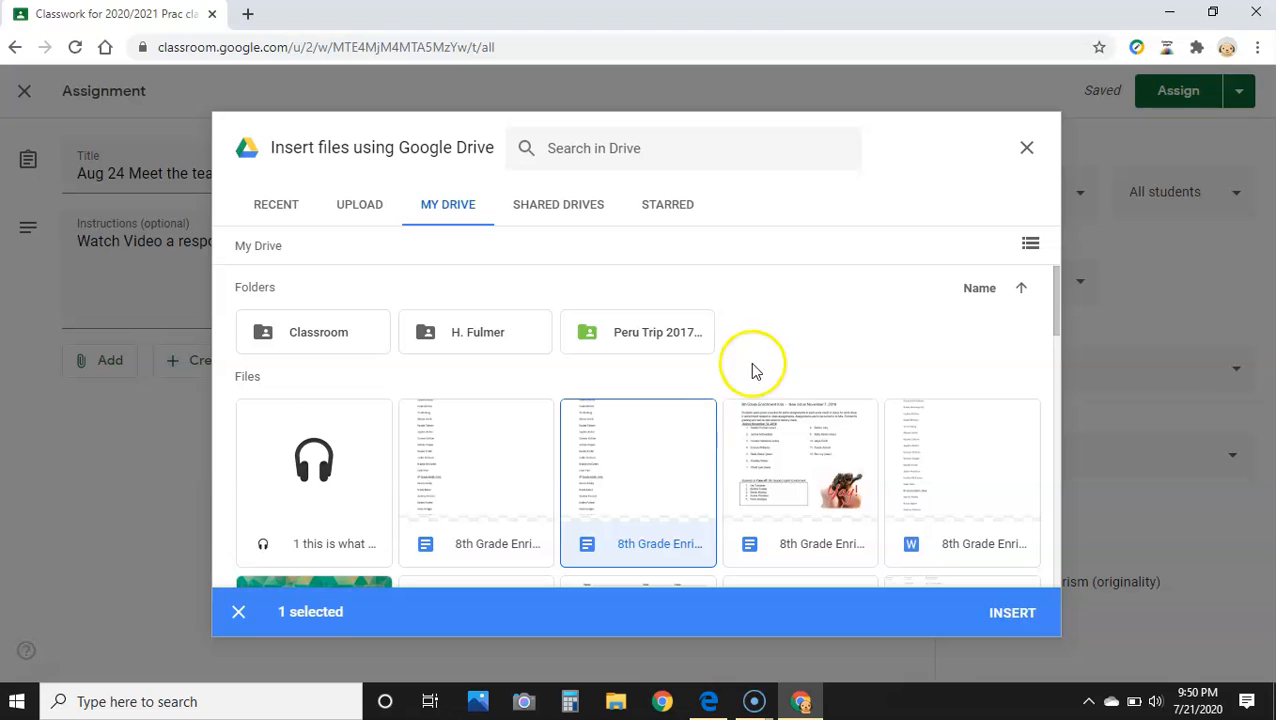
left_click(1005, 612)
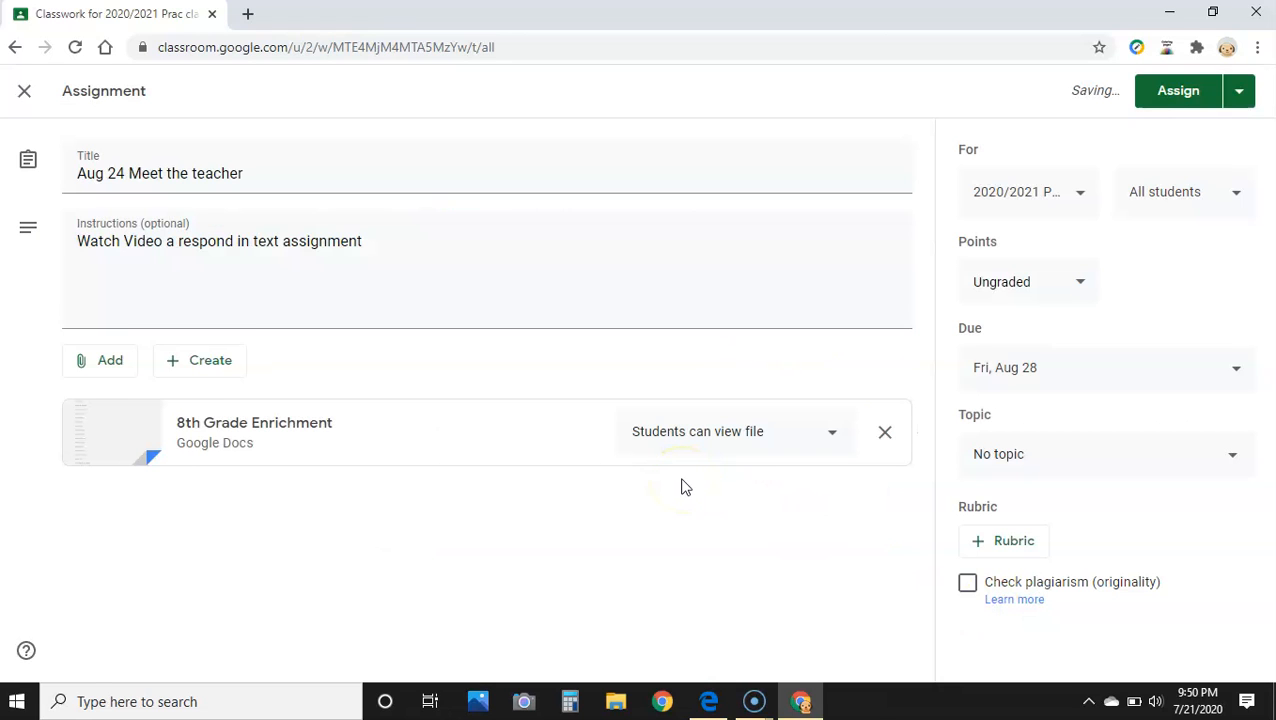
Set the attached 8th Grade Enrichment document's sharing option to "Make a copy for each student"
left_click(252, 438)
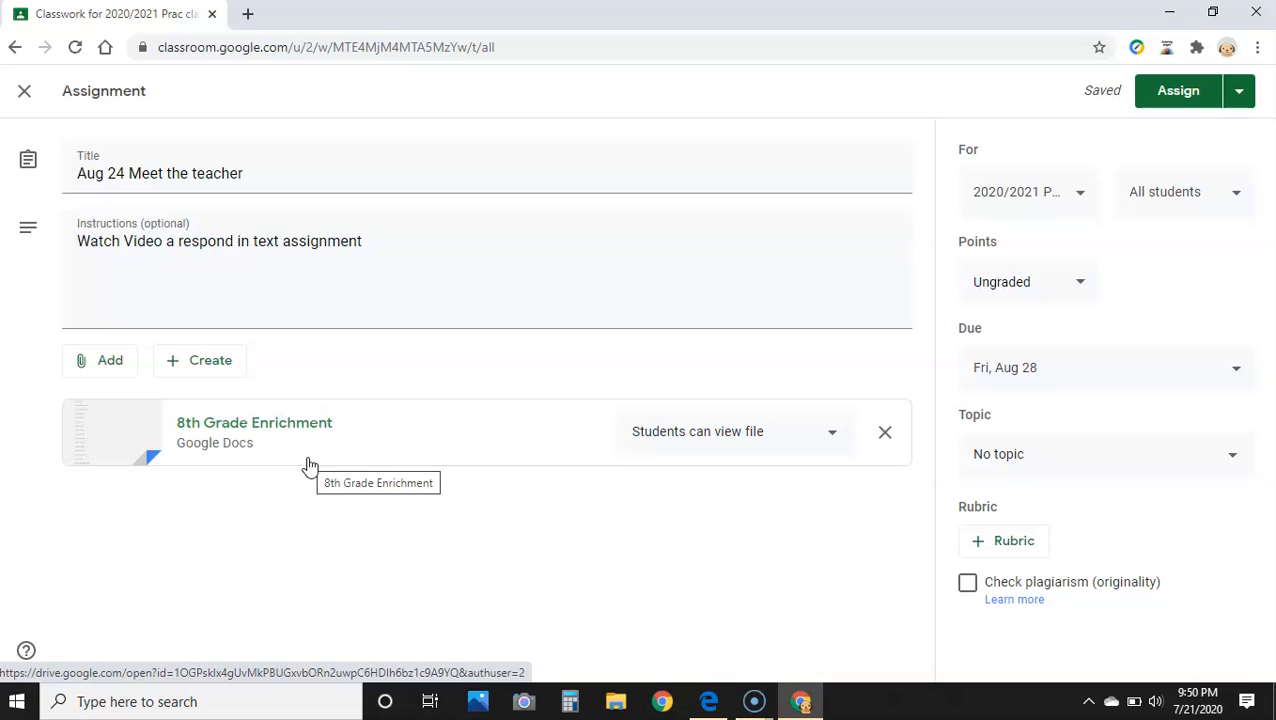
left_click(700, 437)
left_click(700, 437)
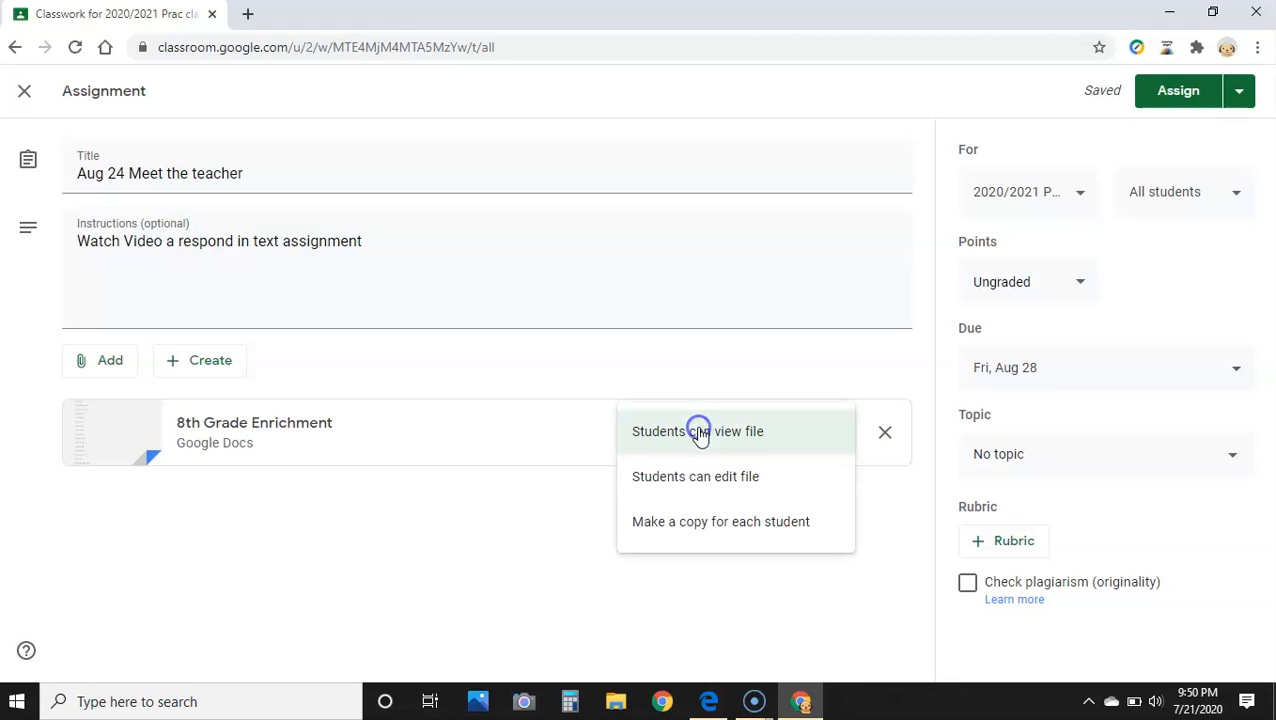
left_click(712, 490)
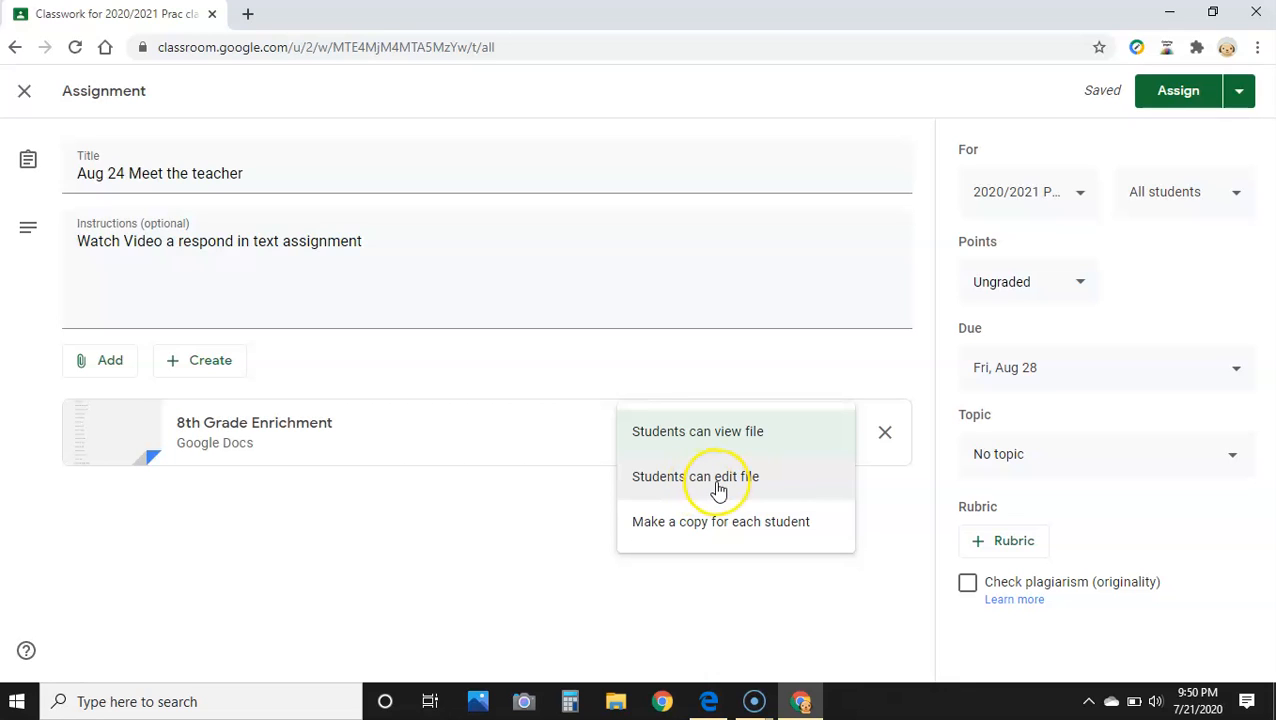
left_click(721, 530)
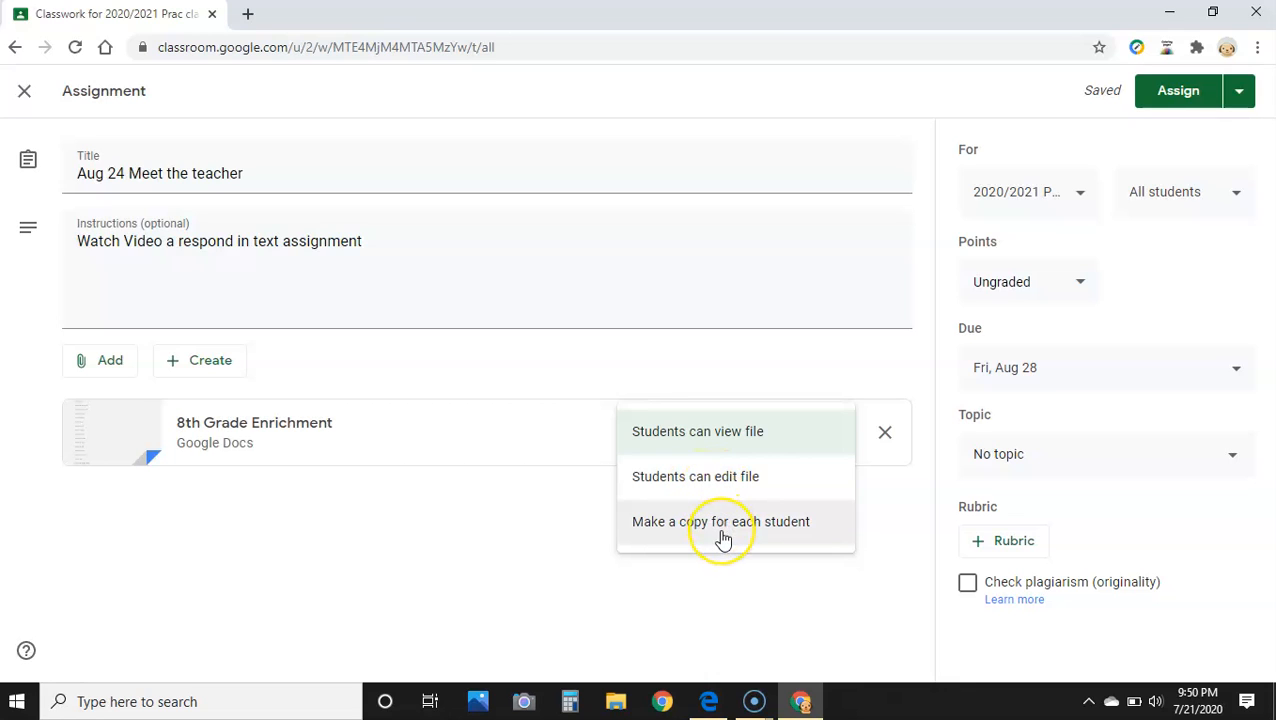
left_click(723, 538)
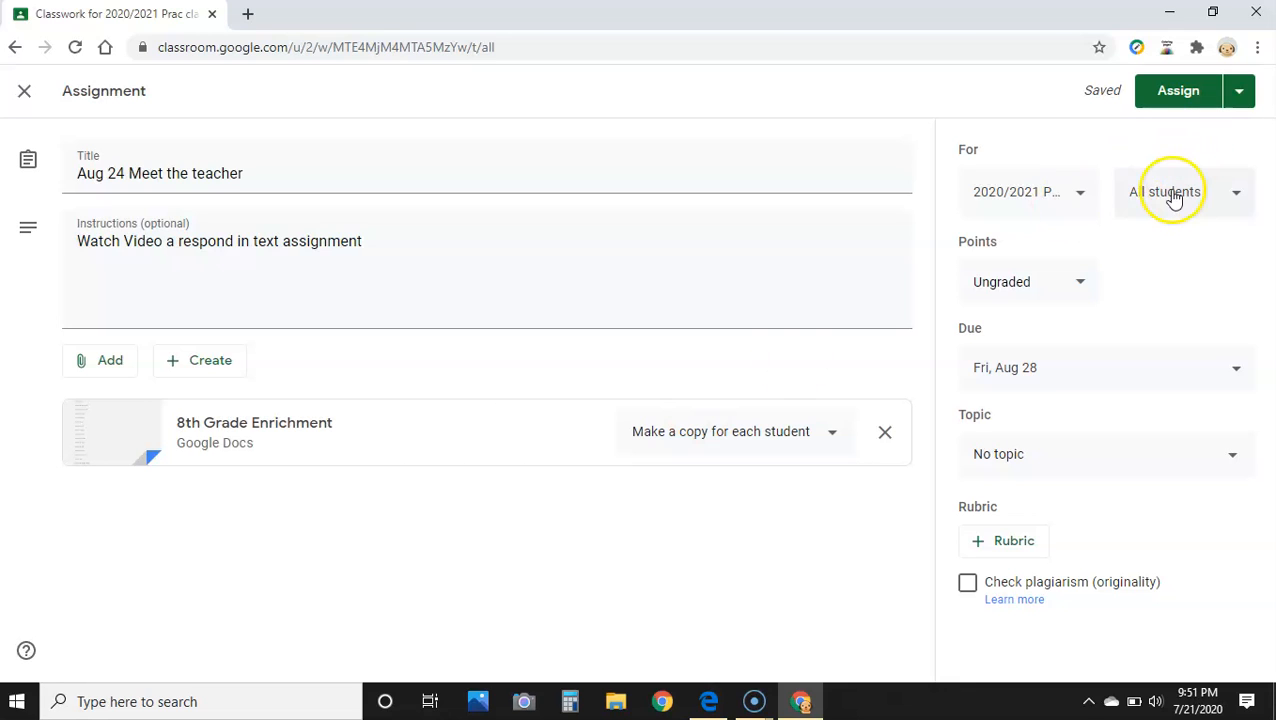
Assign "Aug 24 Meet the teacher" to the class immediately instead of scheduling it or saving it as a draft
left_click(1238, 92)
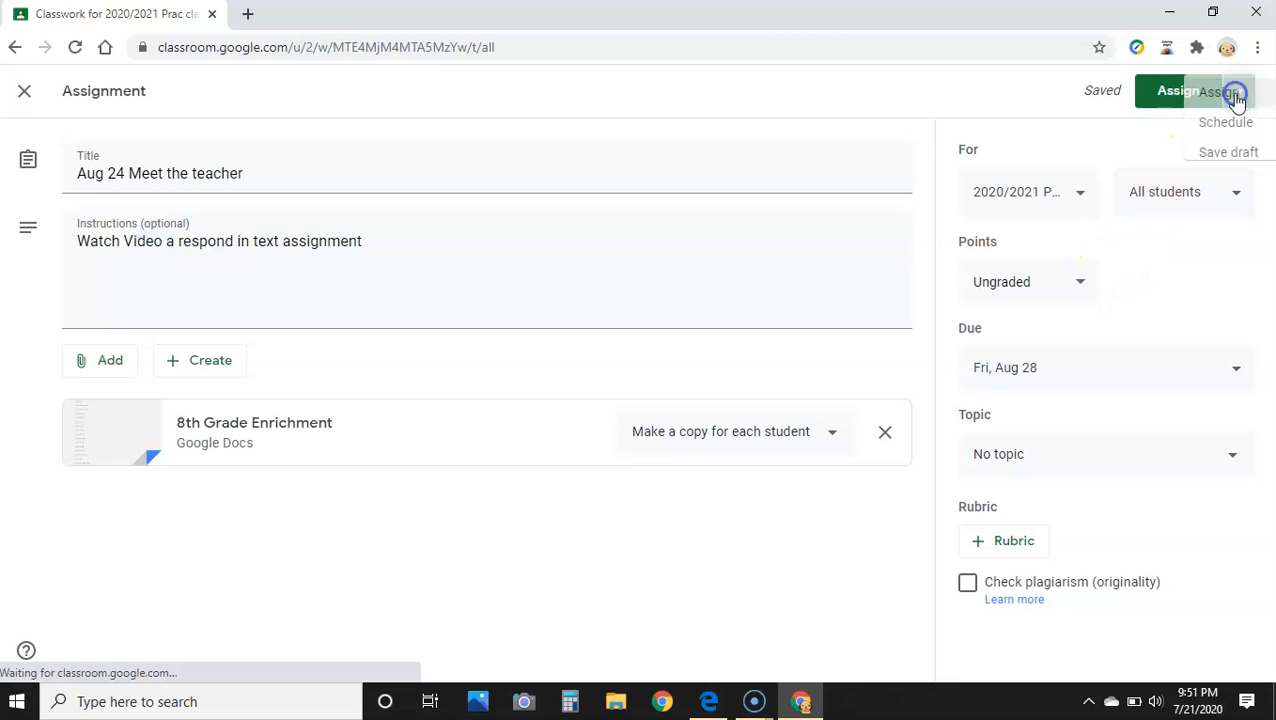
left_click(1203, 127)
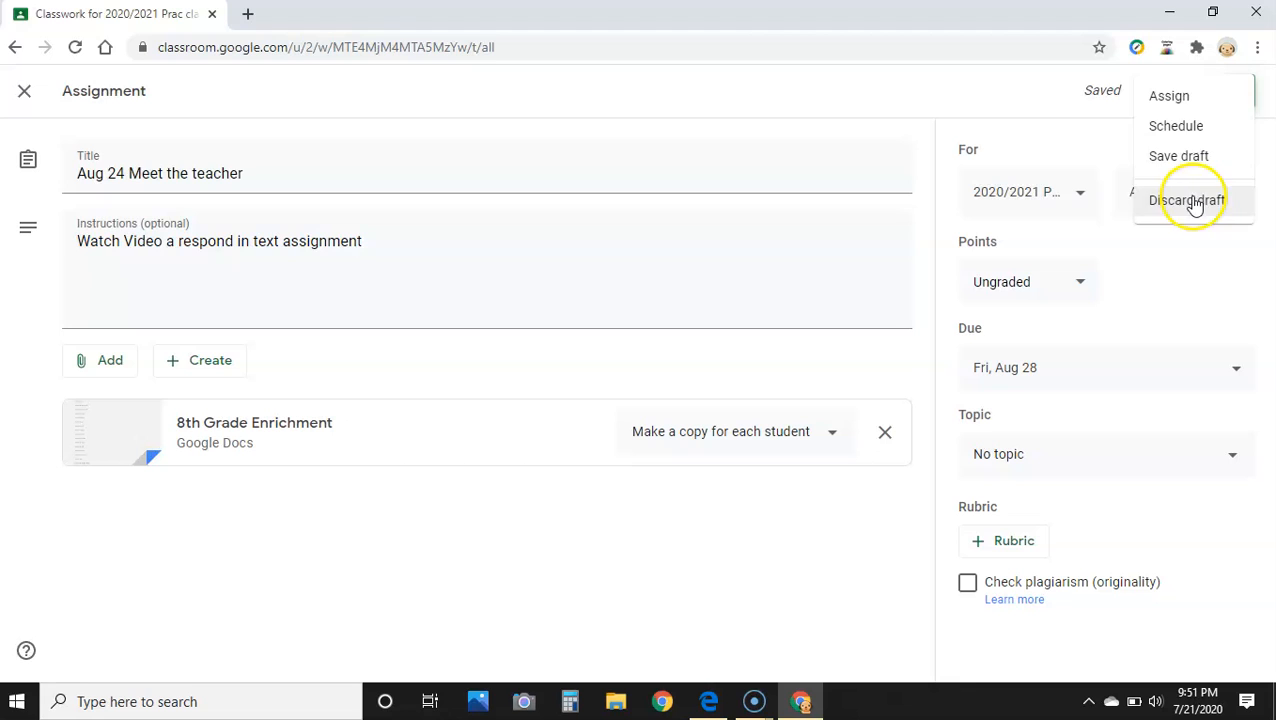
left_click(1181, 99)
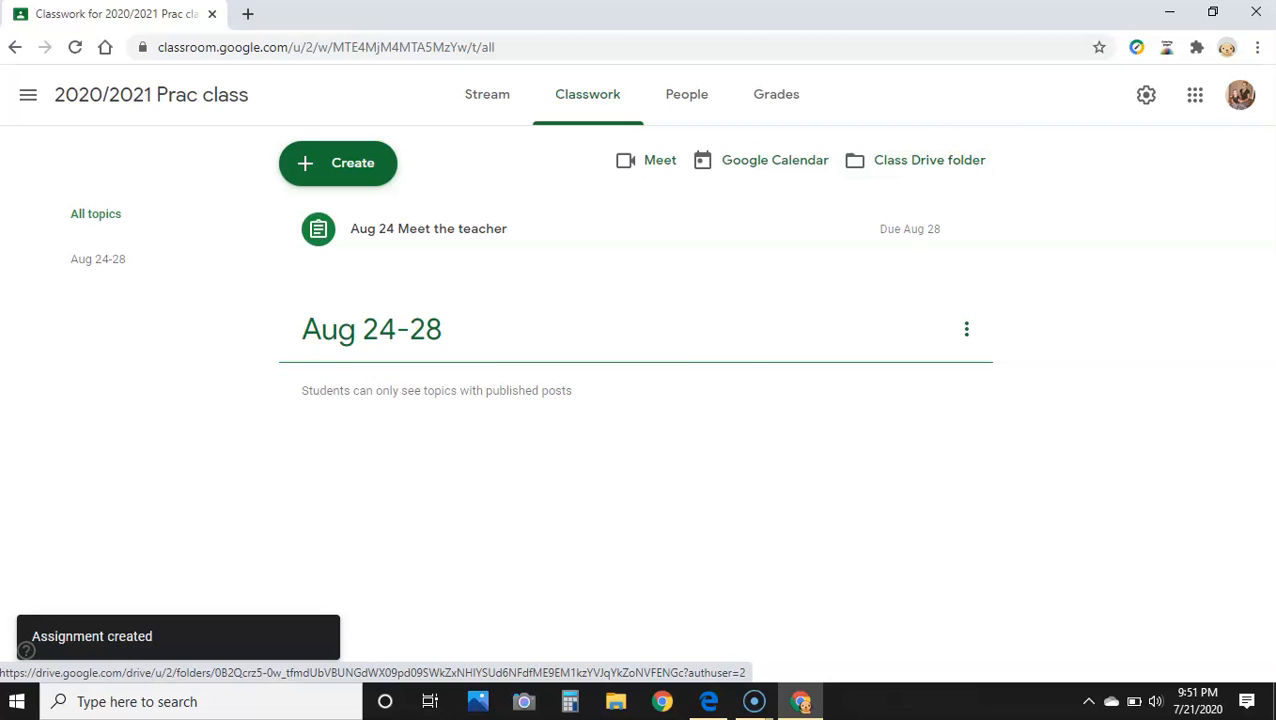
Review the class details and general settings of the 2020/2021 Prac class, including the Meet link option, without changing anything
left_click(1146, 94)
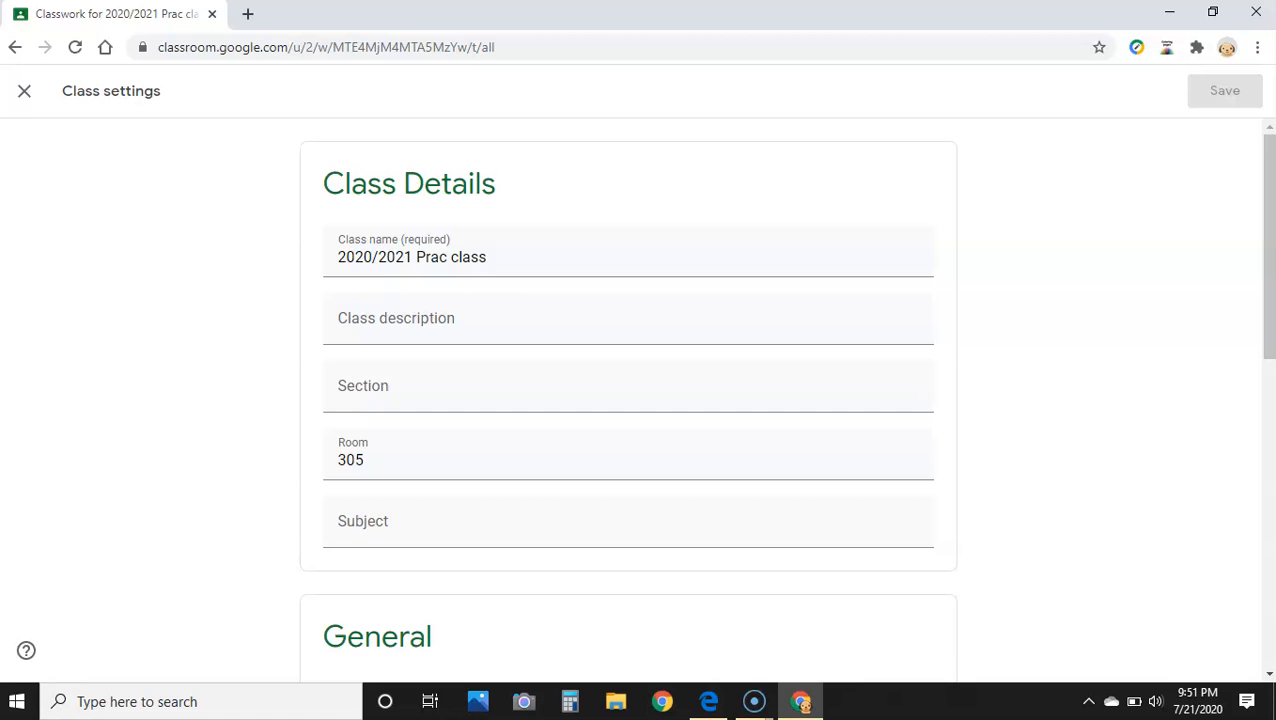
left_click_drag(1260, 286, 1266, 468)
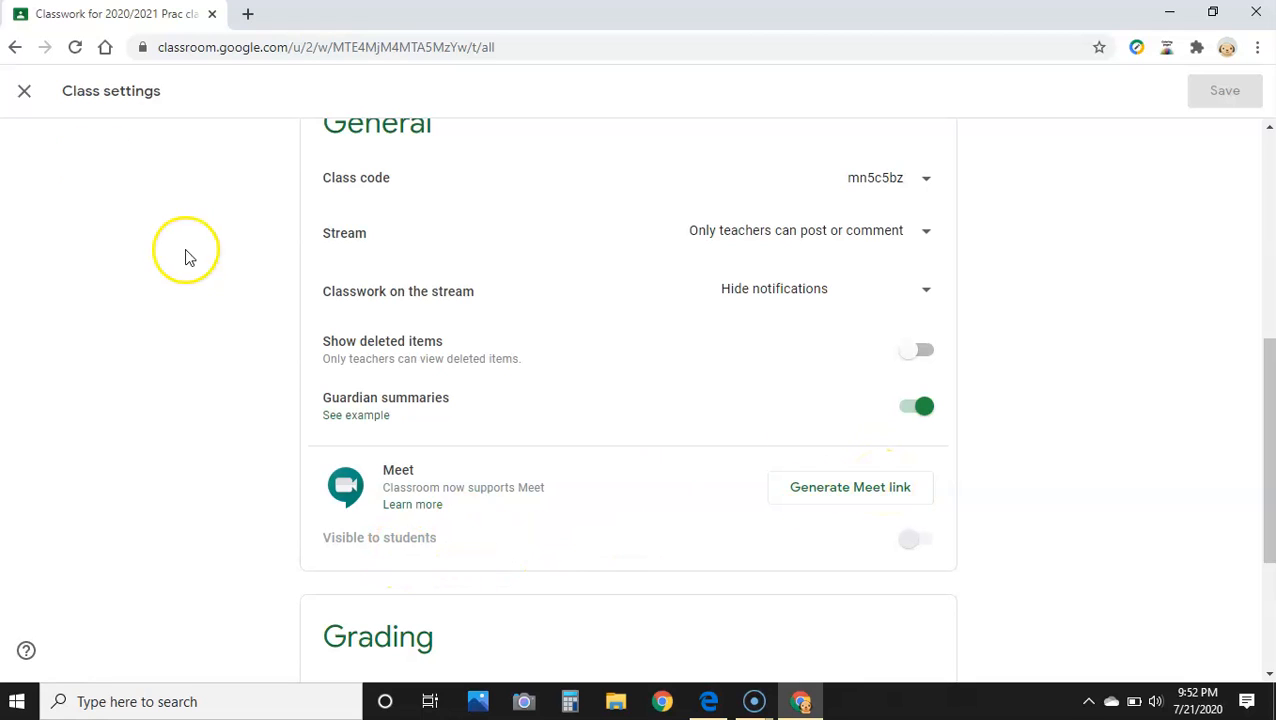
left_click(22, 95)
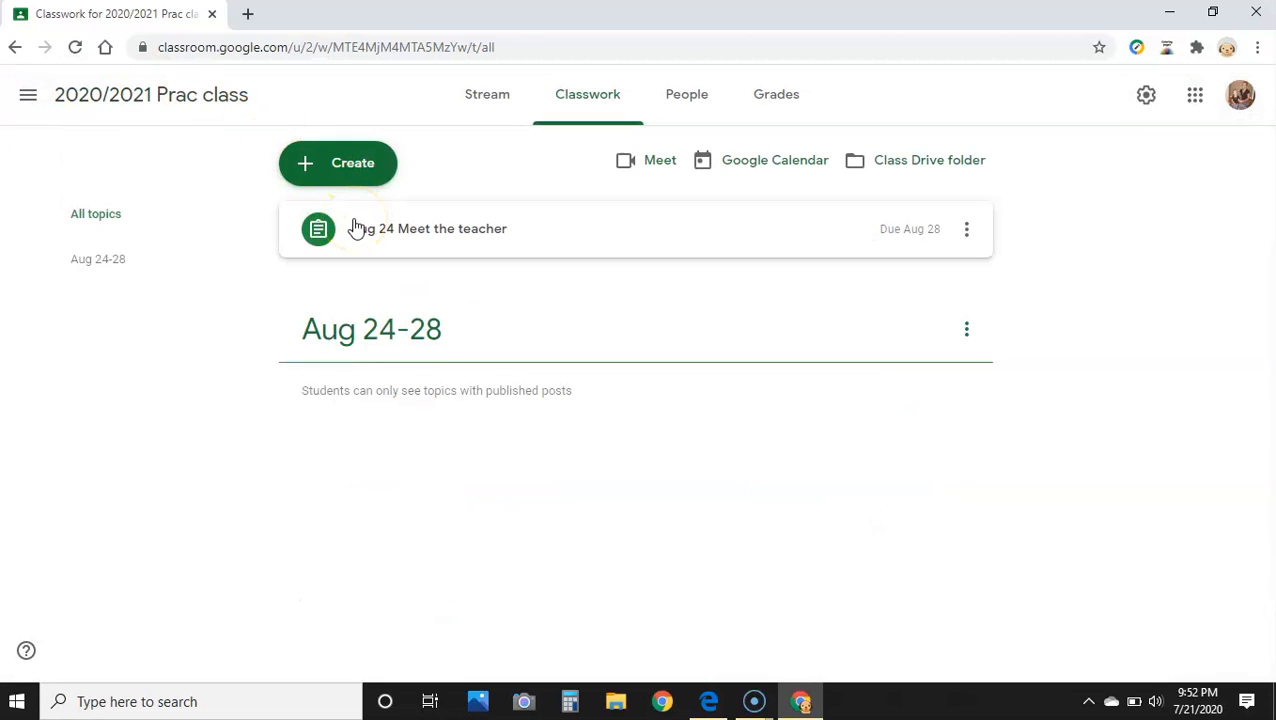
Move the "Aug 24 Meet the teacher" assignment under the Aug 24-28 topic on the class's classwork list
left_click(341, 158)
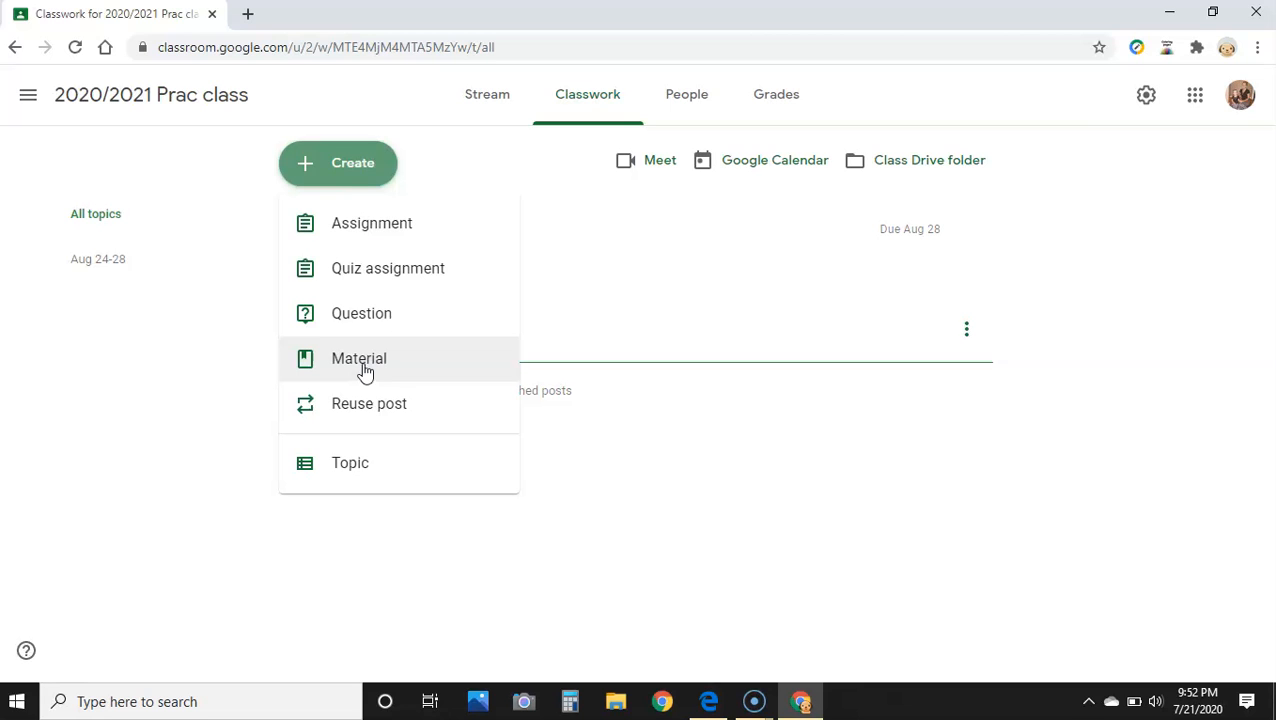
left_click(372, 177)
left_click(431, 167)
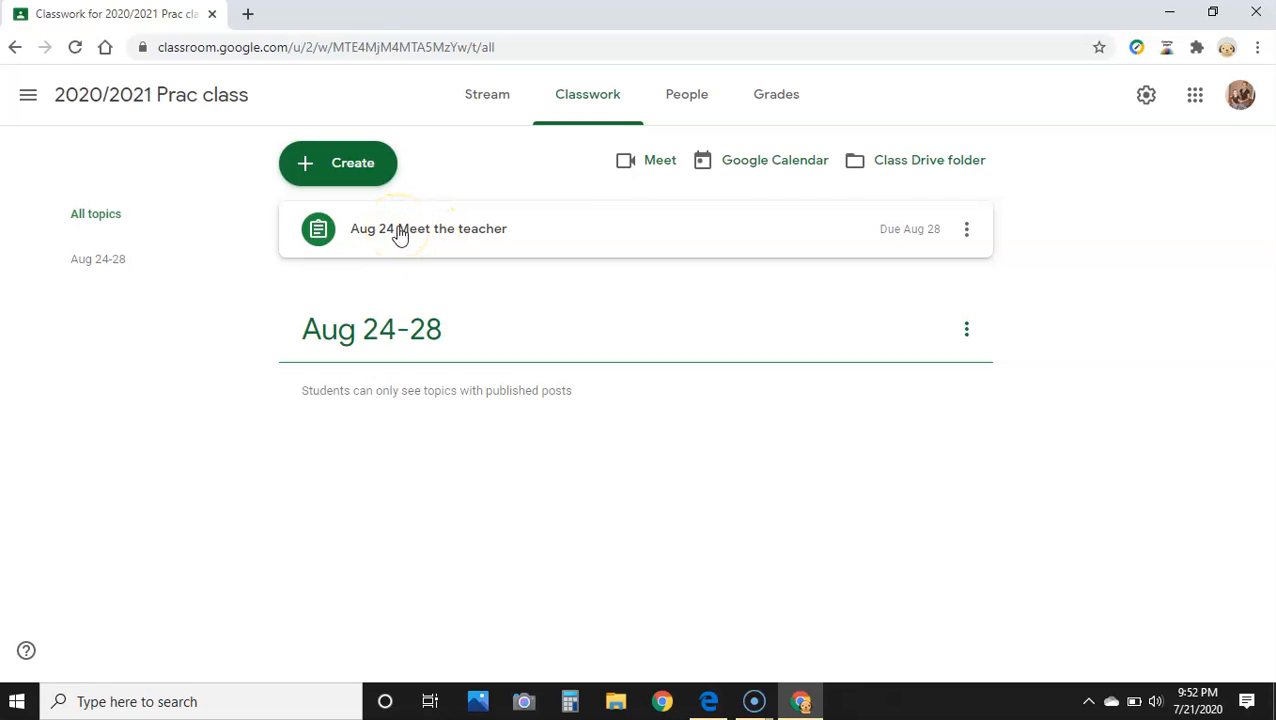
left_click_drag(400, 233, 425, 335)
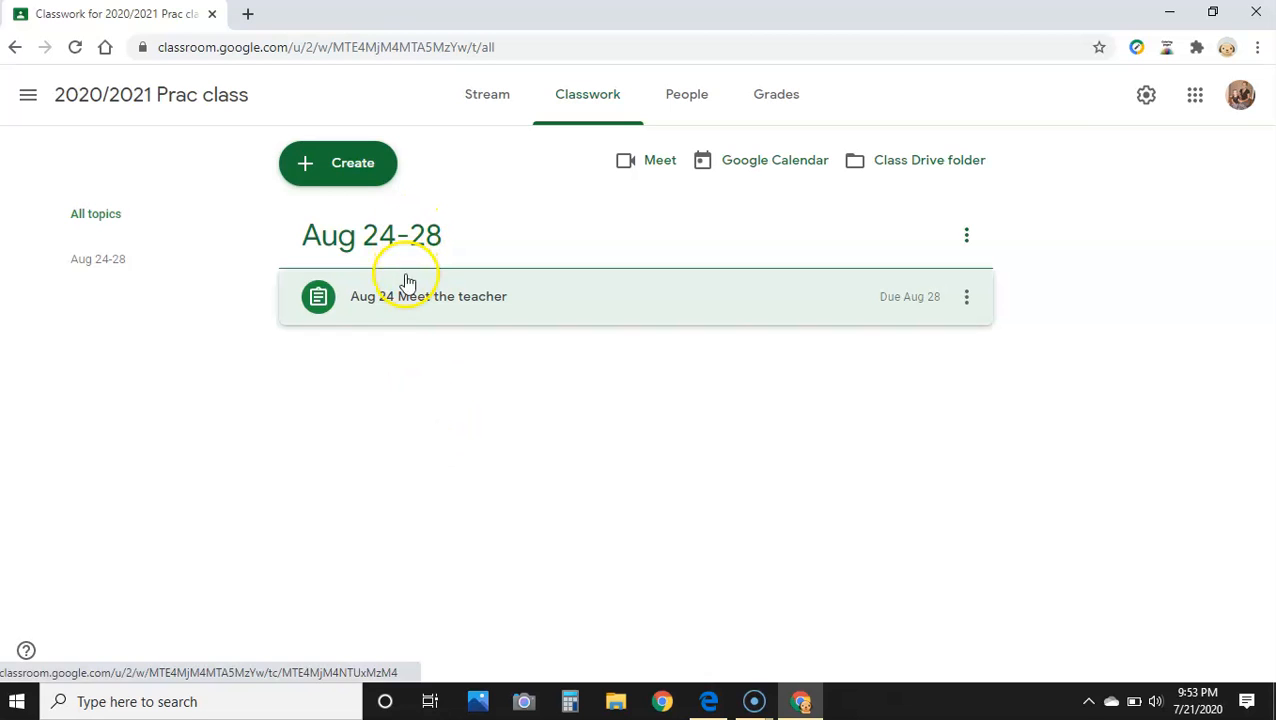
Invite a student to the class by searching for "ten" and selecting the matching student account
left_click(690, 100)
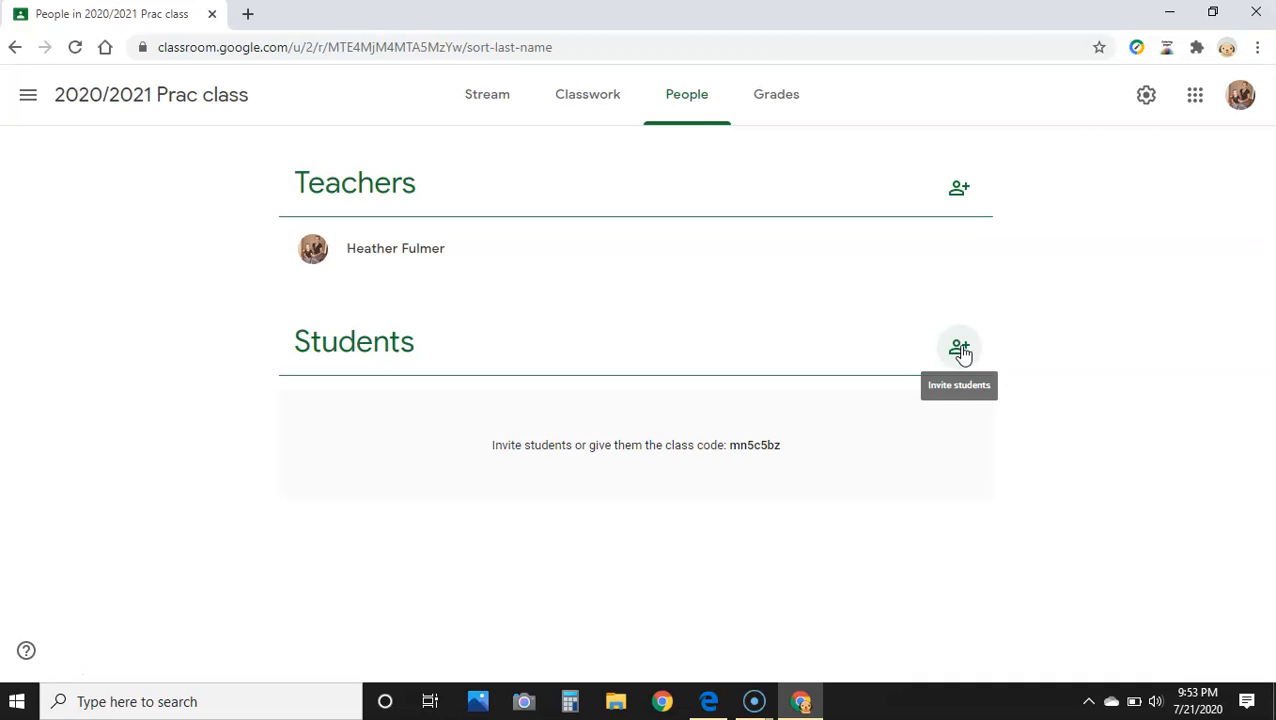
left_click(960, 350)
type("te")
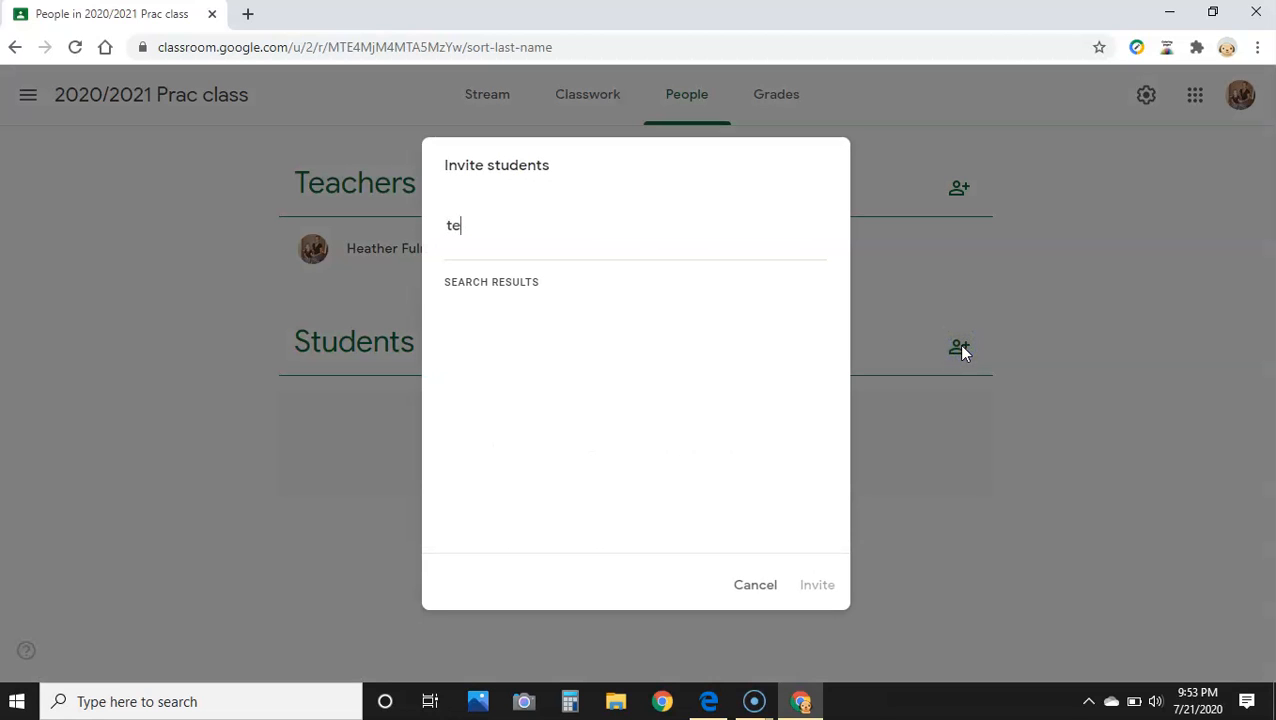
type("n")
left_click(666, 326)
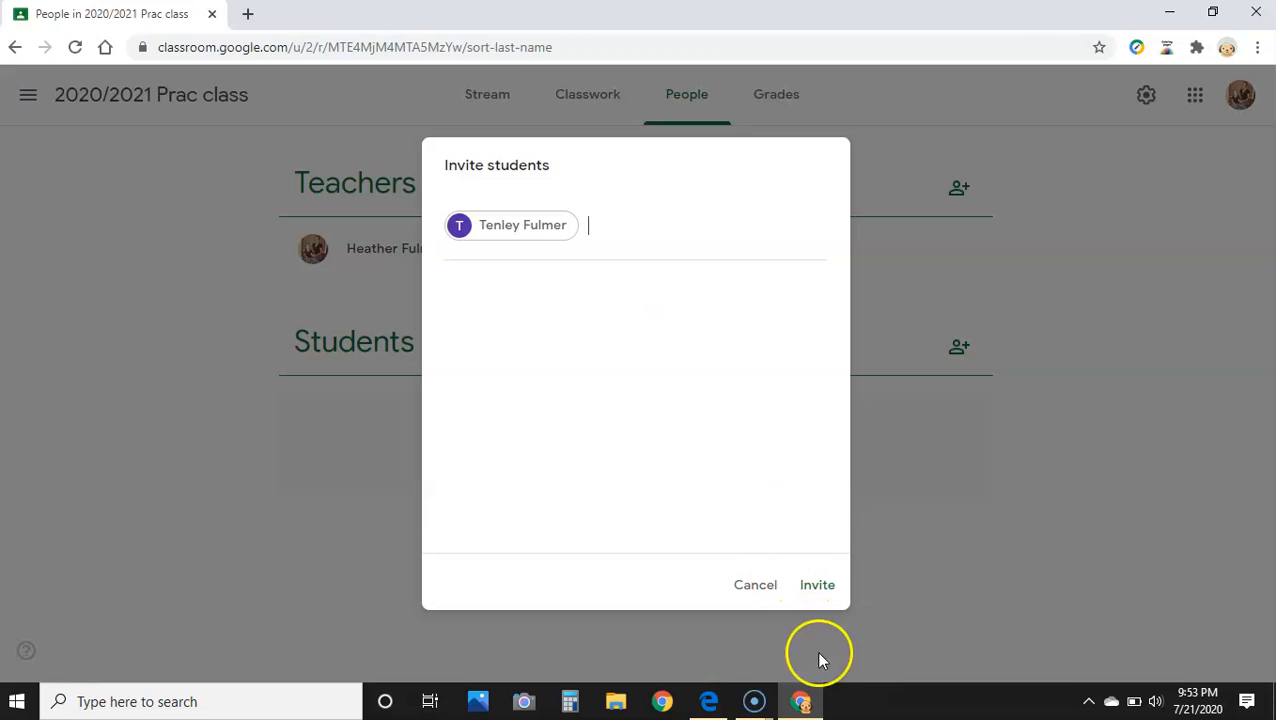
left_click(820, 586)
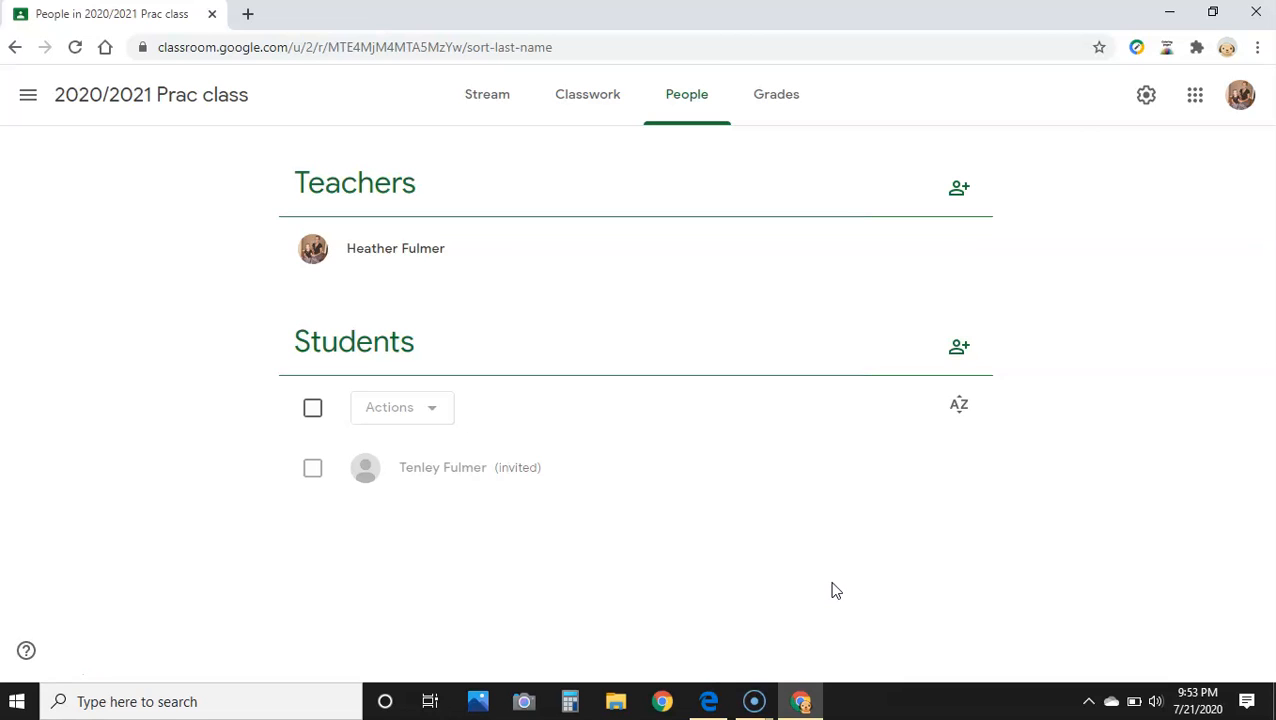
Check the class gradebook, return to the classwork list and try to move the Aug 24-28 topic
left_click(798, 107)
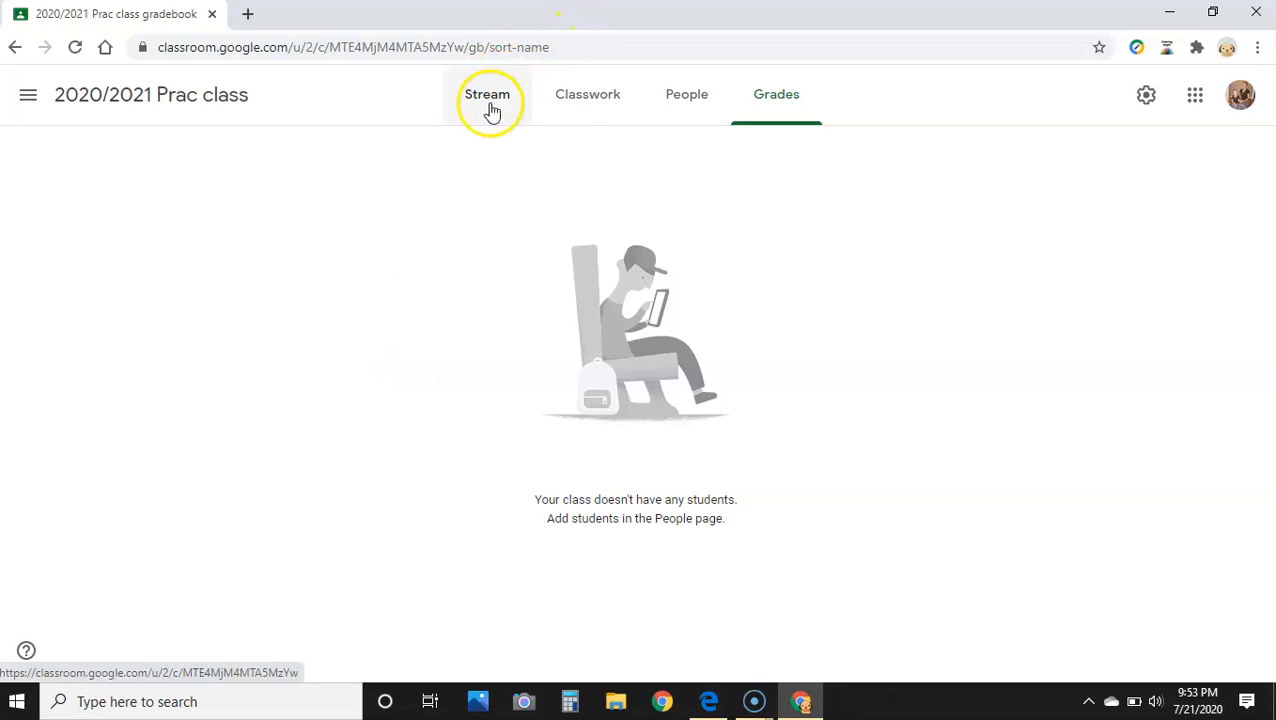
left_click(593, 106)
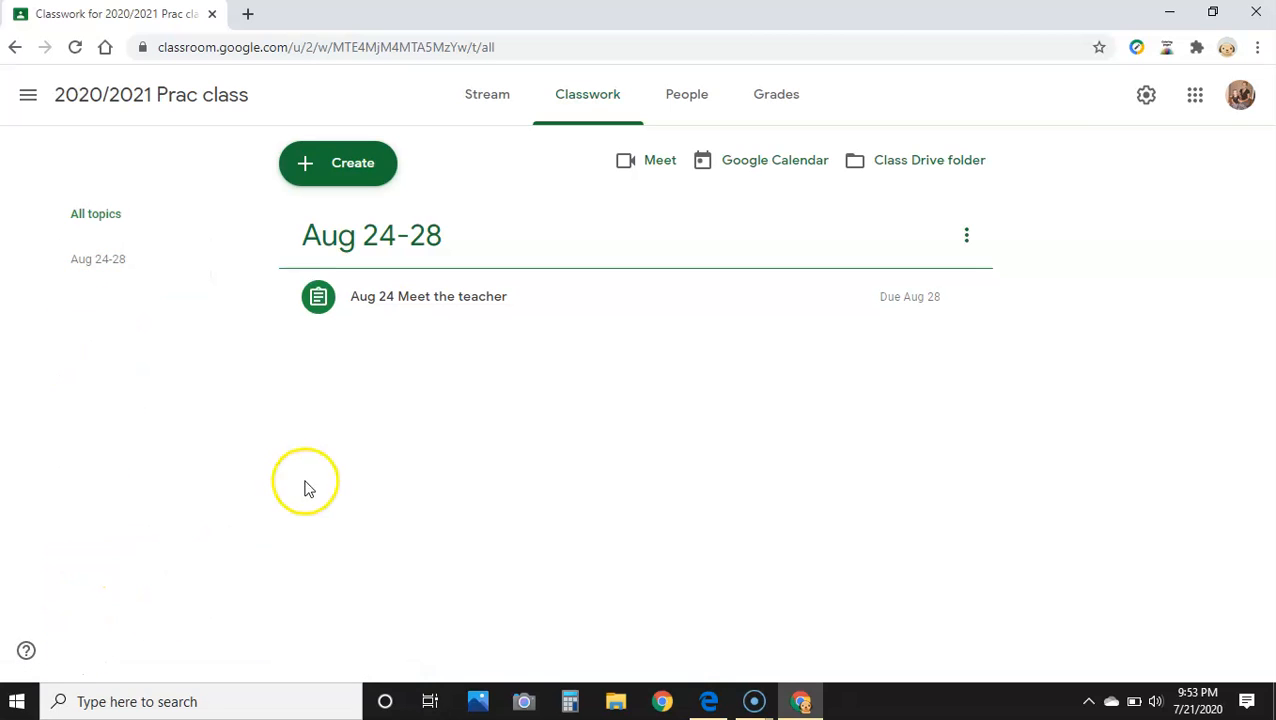
left_click(385, 247)
left_click_drag(385, 247, 385, 342)
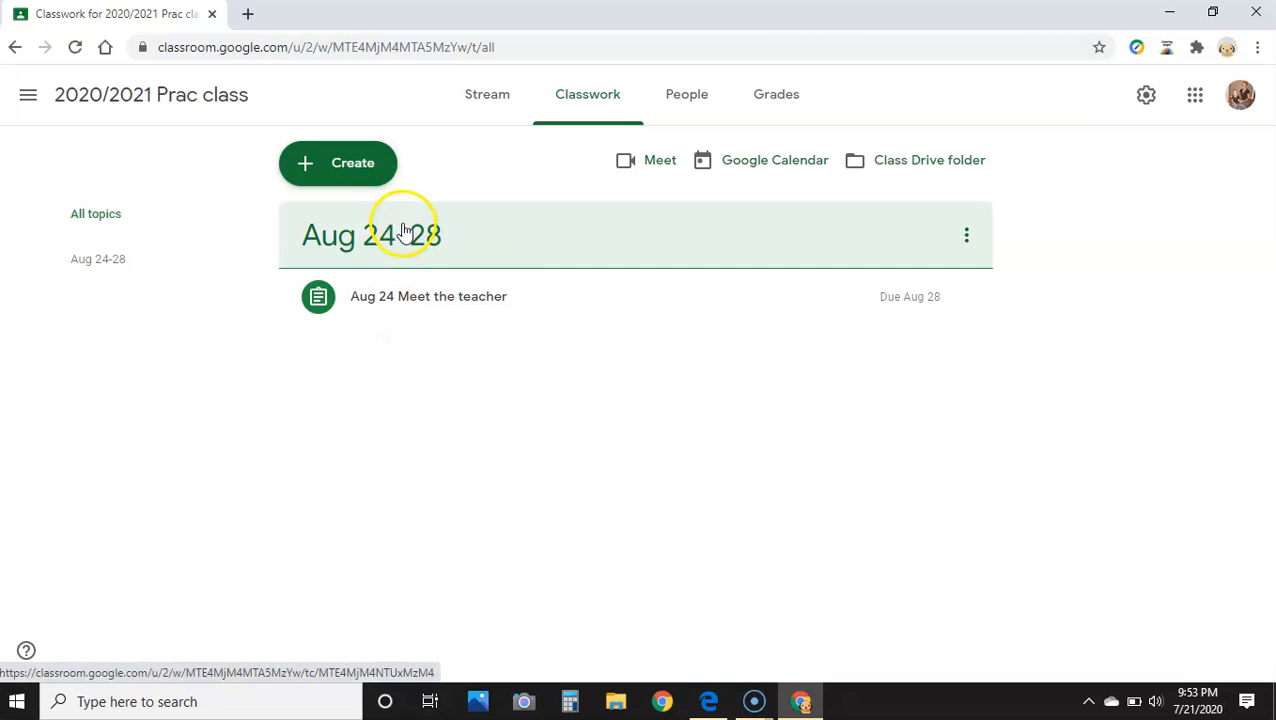